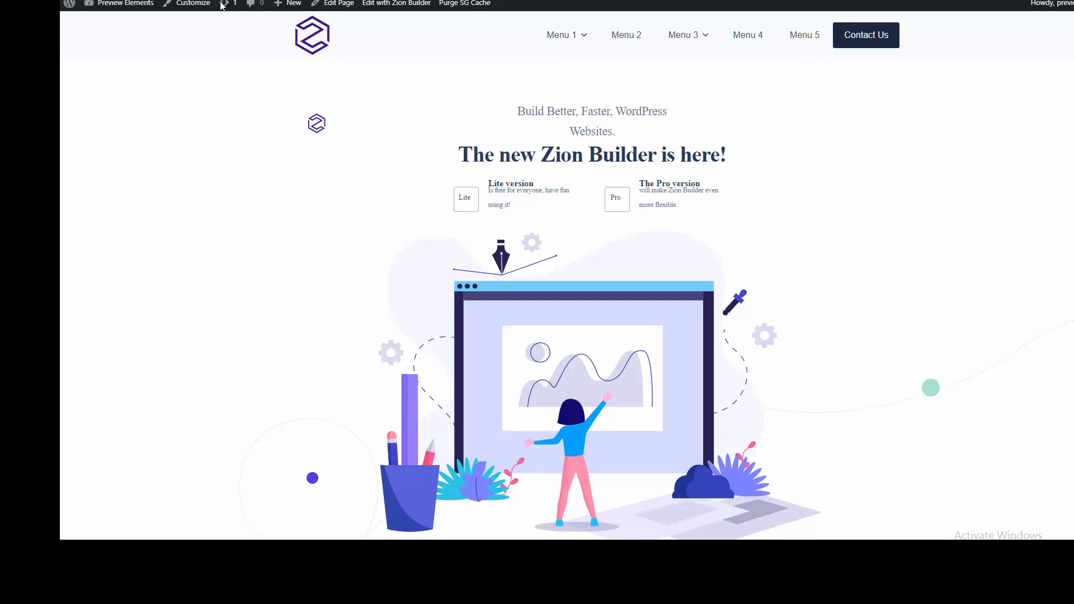
- Enable the Off Canvas element in the ZiUltimate elements settings and save the changes
key("ctrl+Tab")
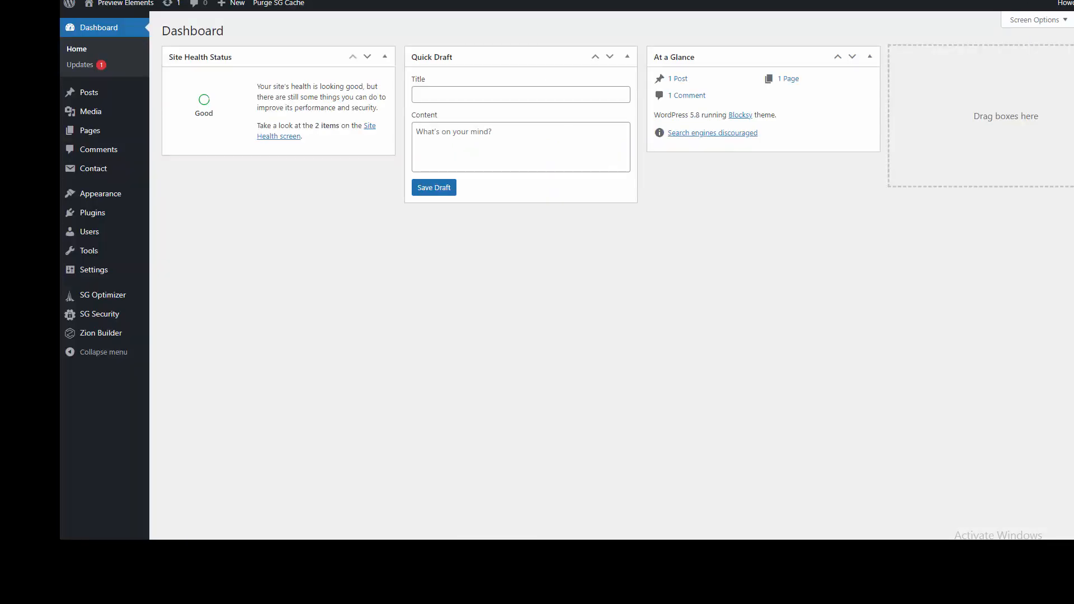
mouse_move(113, 342)
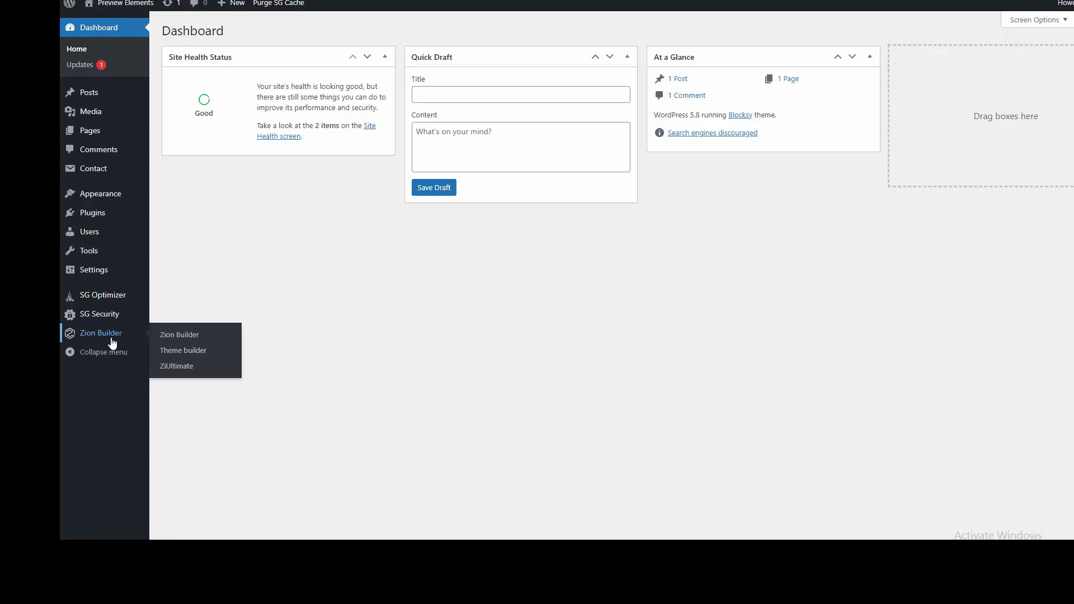
left_click(177, 367)
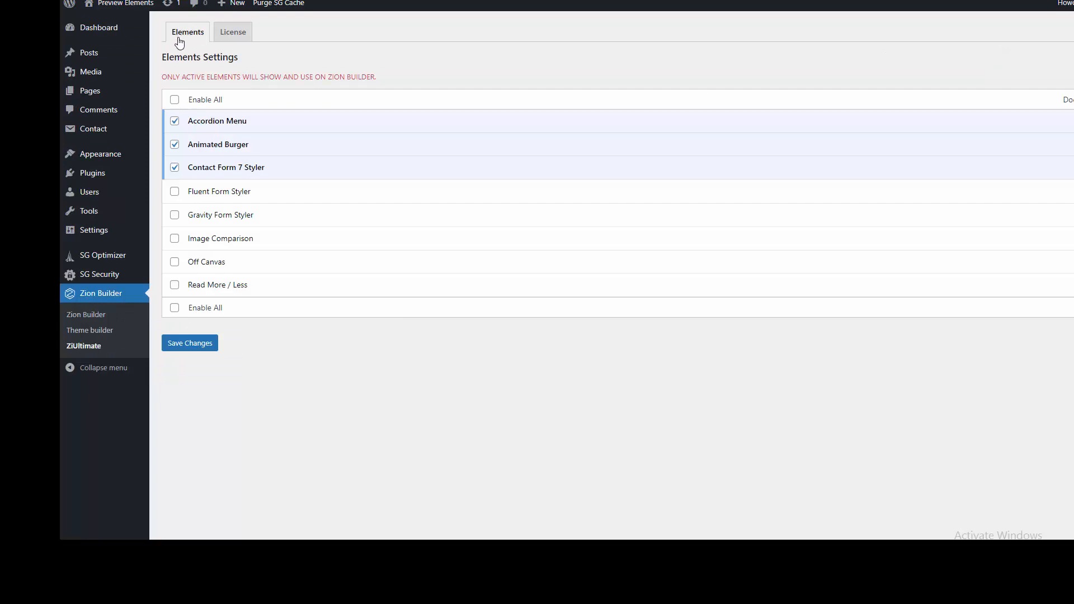
left_click(174, 262)
left_click(191, 348)
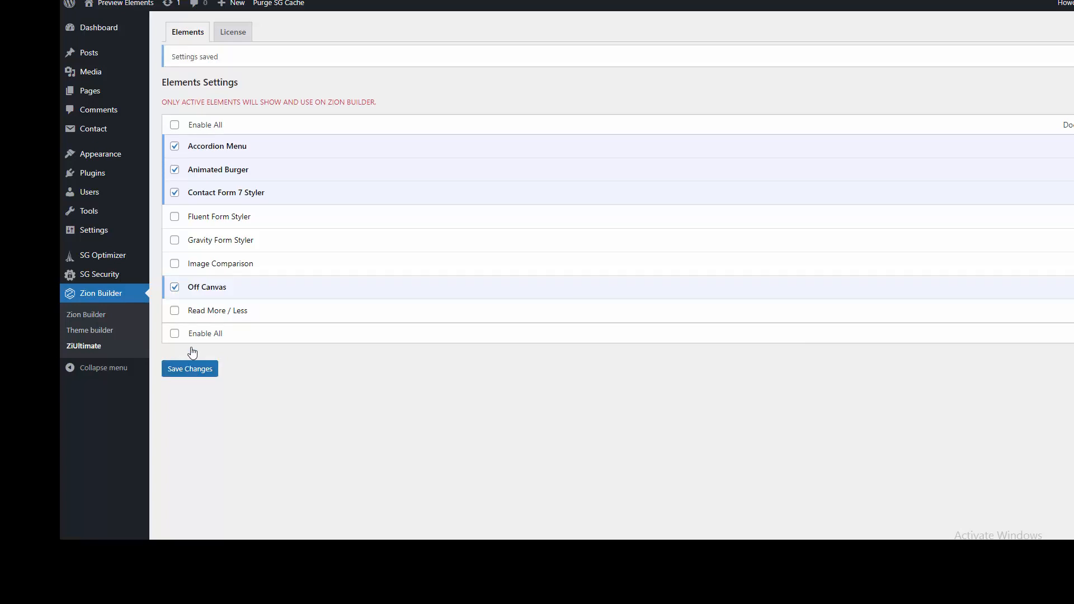
- Open the assigned Header component from the Theme Builder for editing
mouse_move(124, 95)
left_click(90, 334)
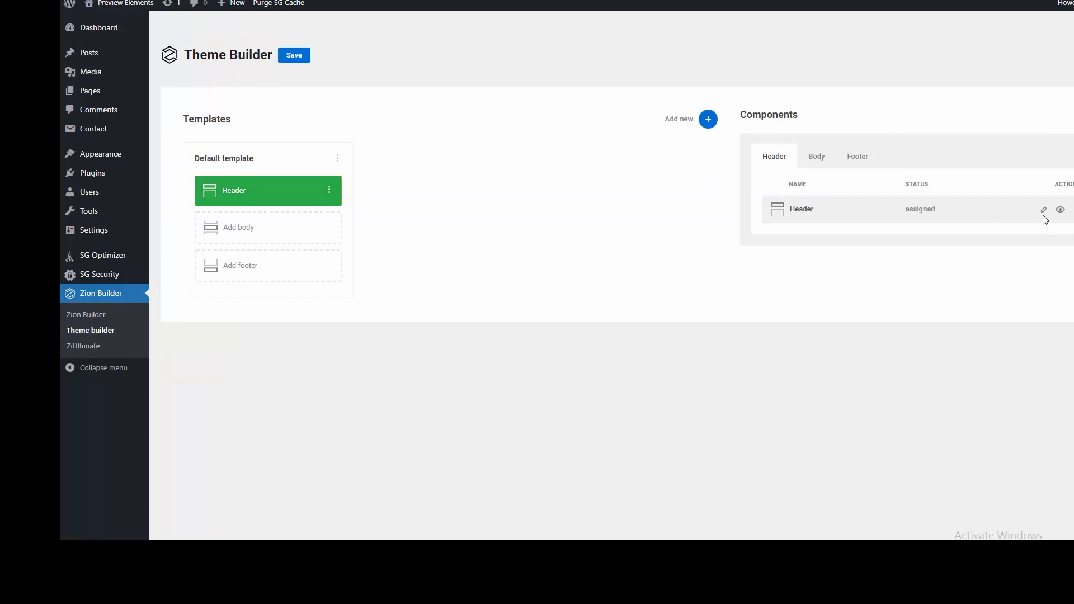
left_click(1044, 211)
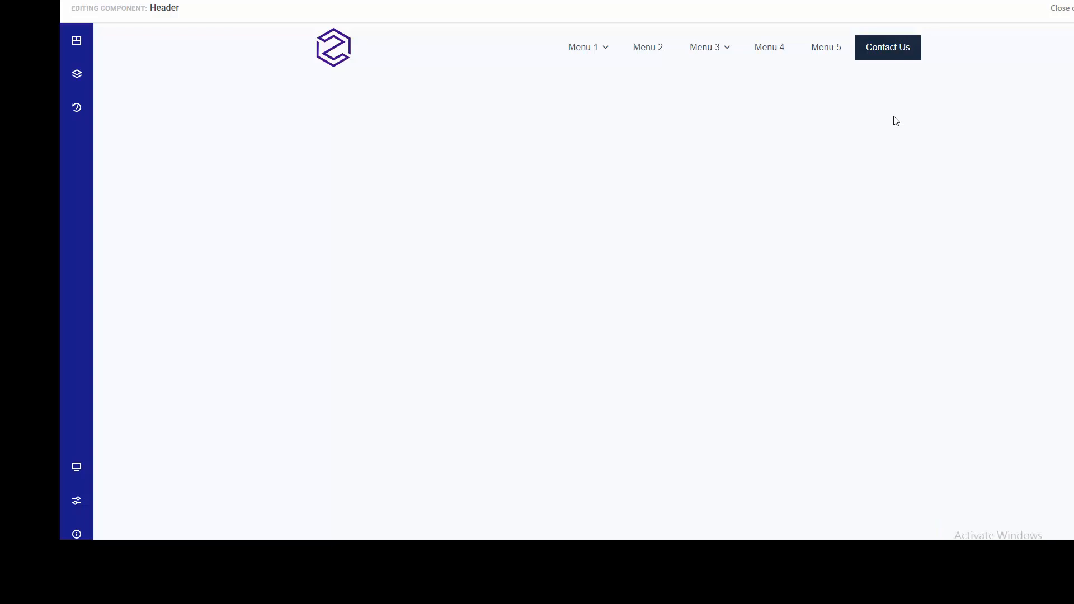
- Add a ZiUltimate Off Canvas element below the existing Section in the header's tree view
left_click(75, 48)
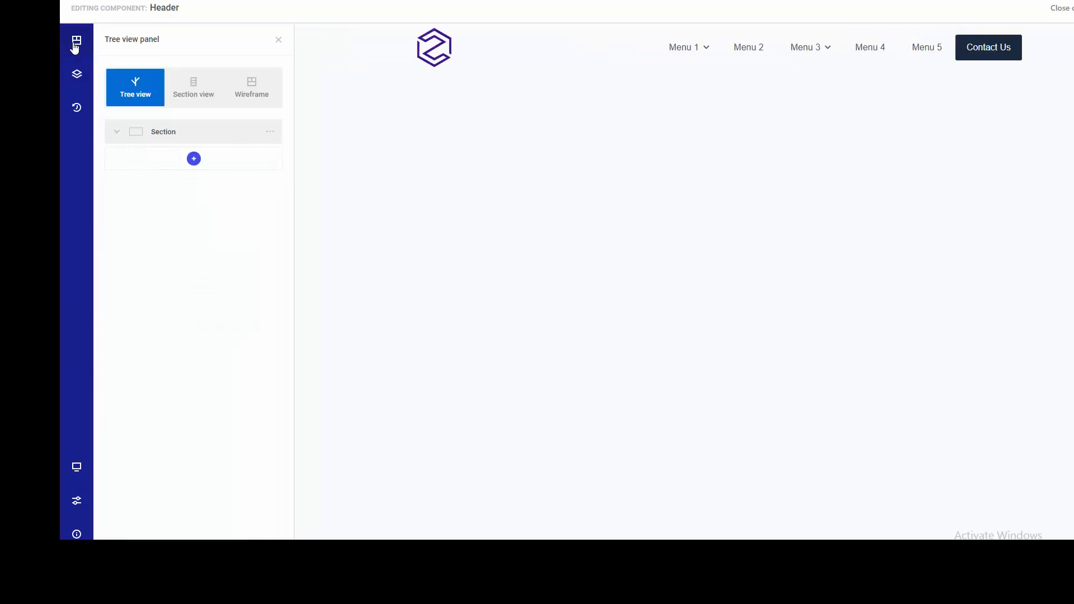
left_click(193, 160)
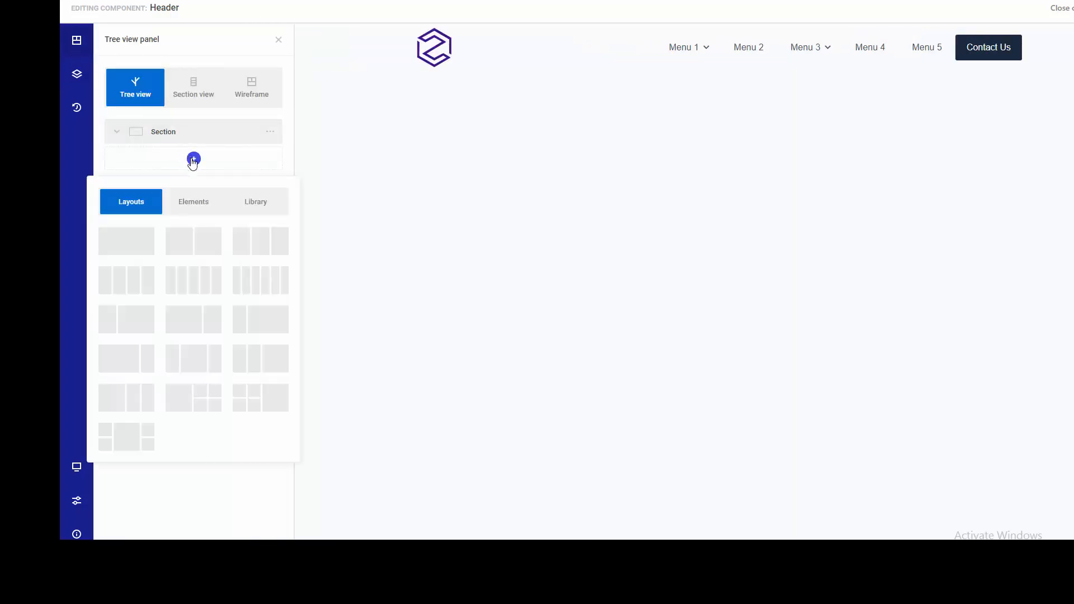
left_click(229, 516)
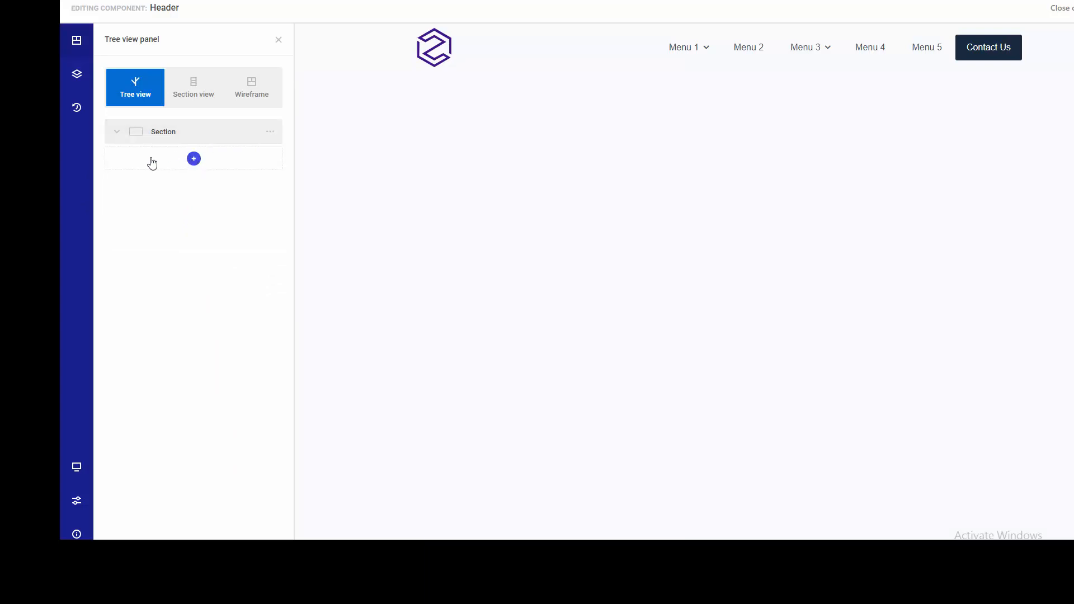
left_click(193, 161)
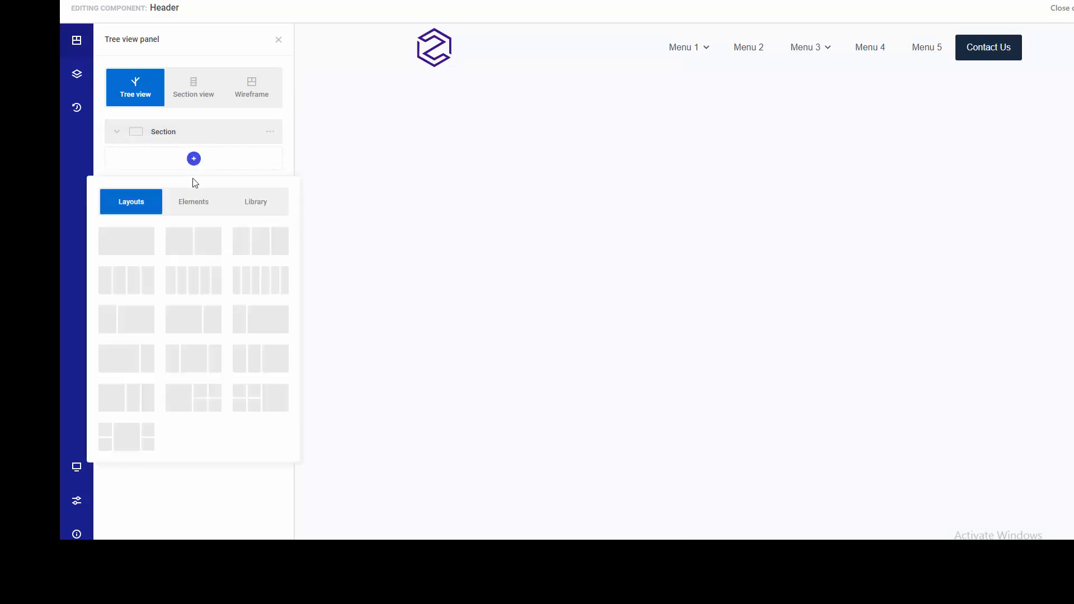
left_click(192, 201)
left_click(159, 243)
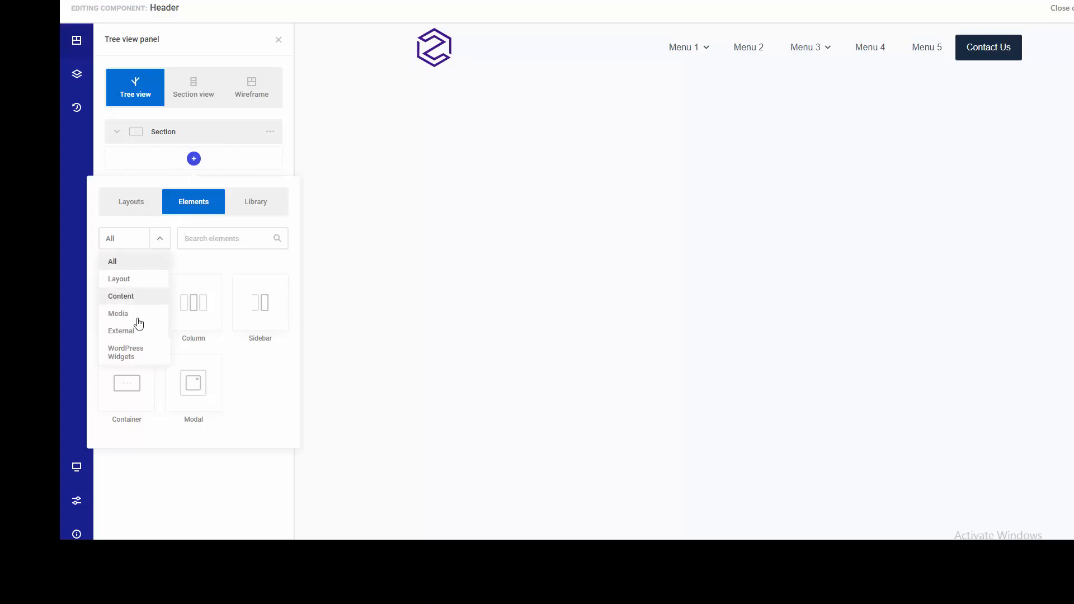
scroll(131, 336, "down", 2)
left_click(128, 355)
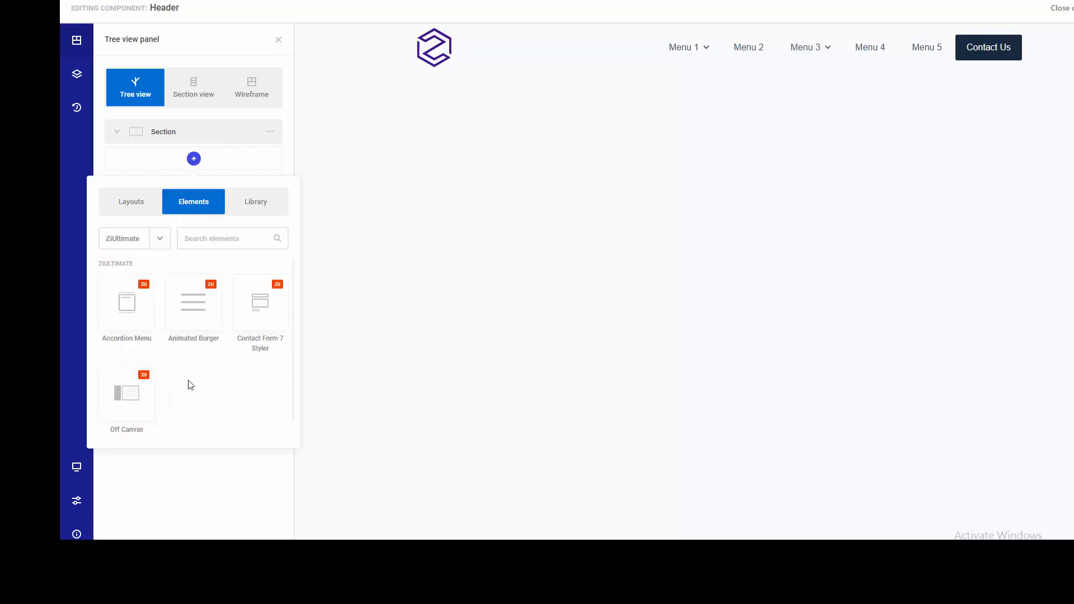
scroll(157, 391, "down", 1)
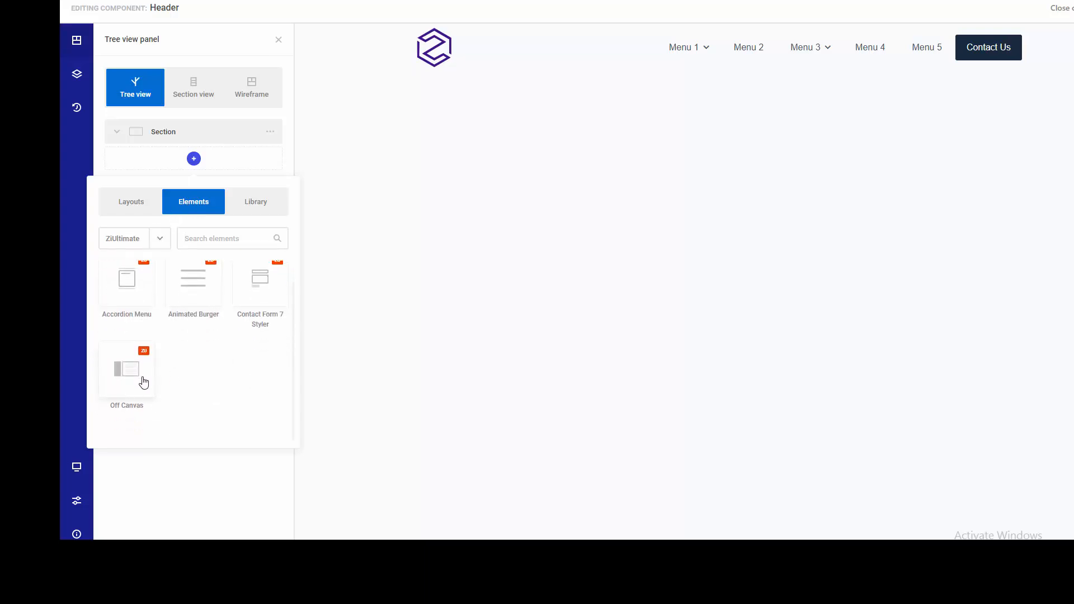
left_click(138, 381)
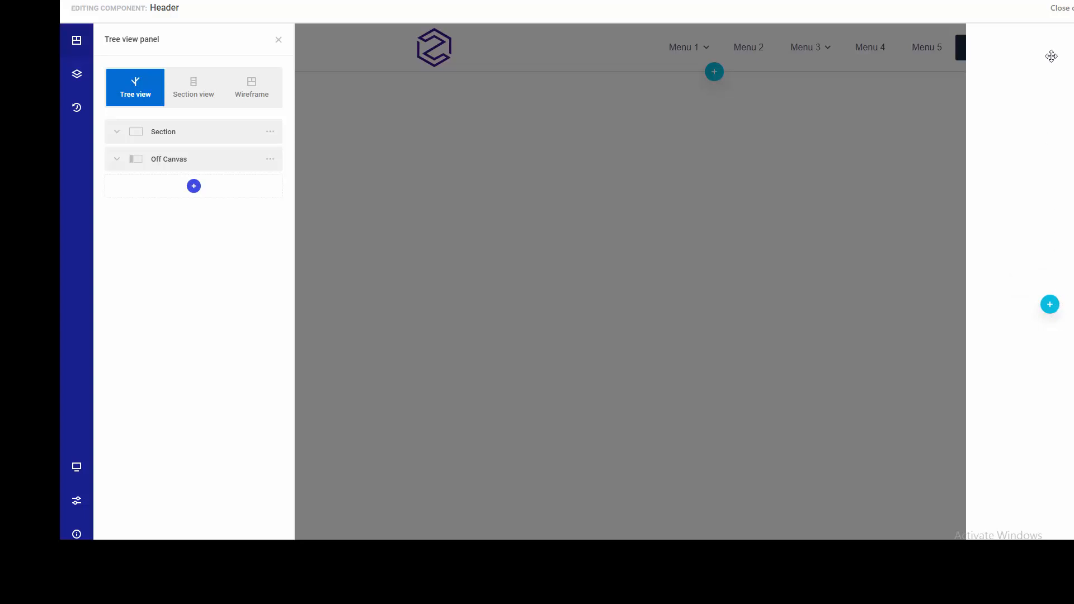
- Expand the Off Canvas element in the tree and open its options for editing
left_click(117, 160)
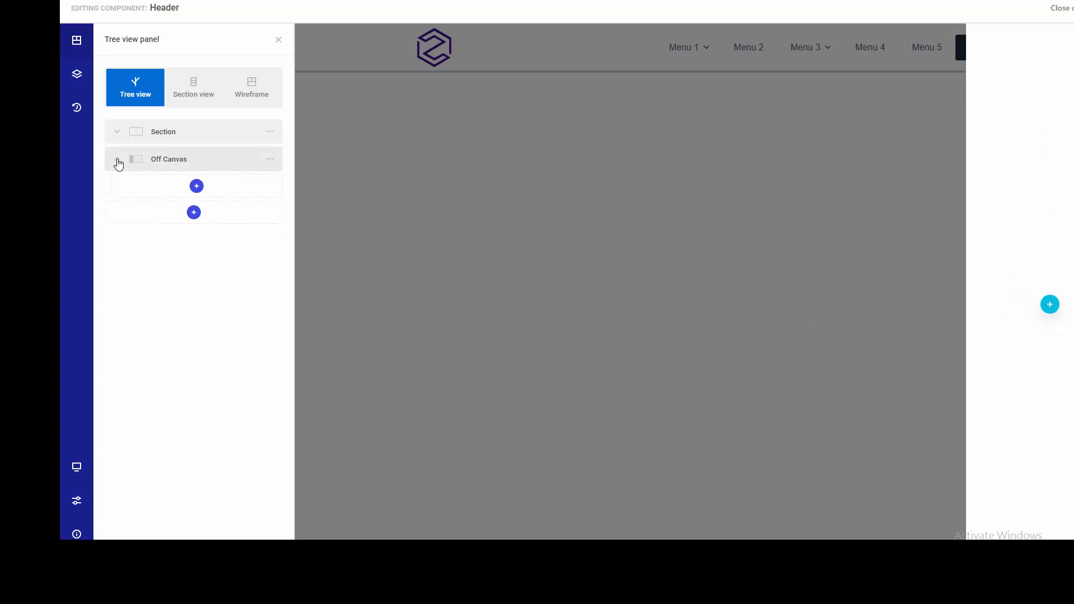
left_click(118, 163)
right_click(208, 166)
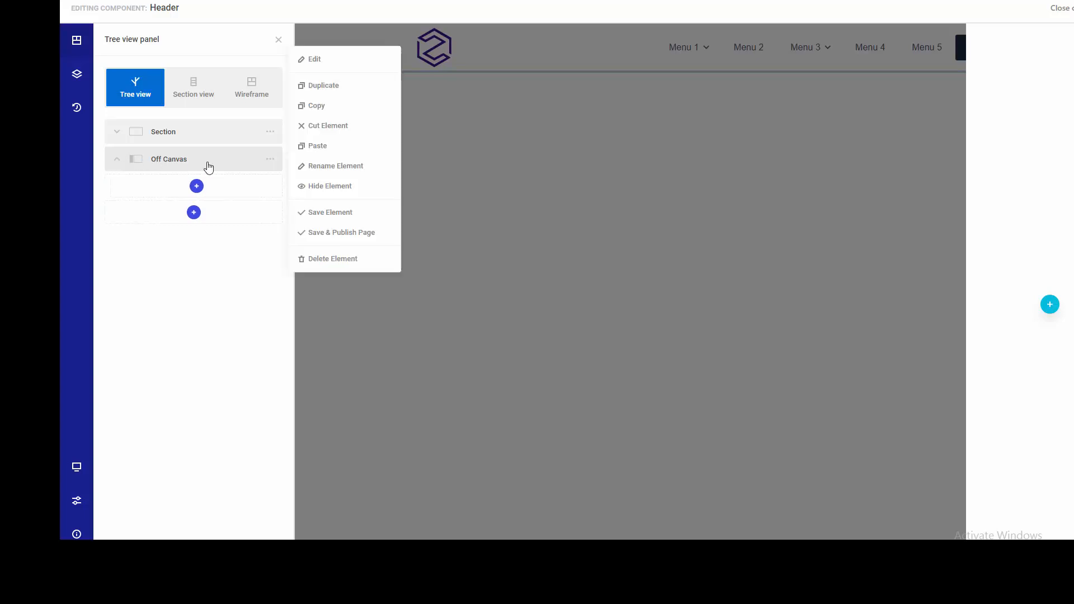
left_click(311, 64)
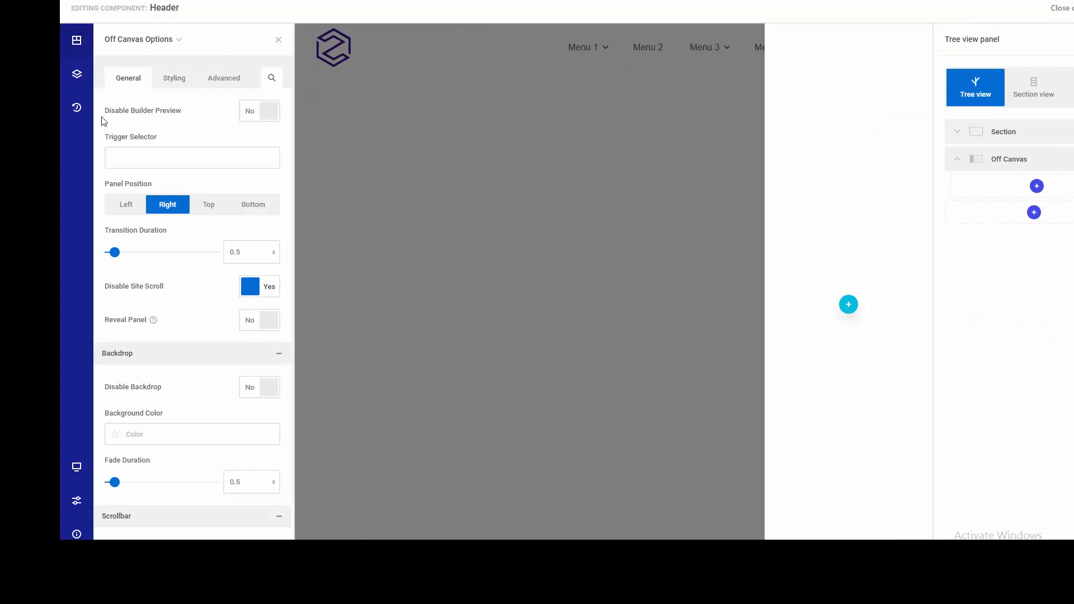
- Disable the Off Canvas element's builder preview, and turn the preview back on
scroll(196, 239, "down", 1)
scroll(196, 239, "up", 1)
left_click(247, 115)
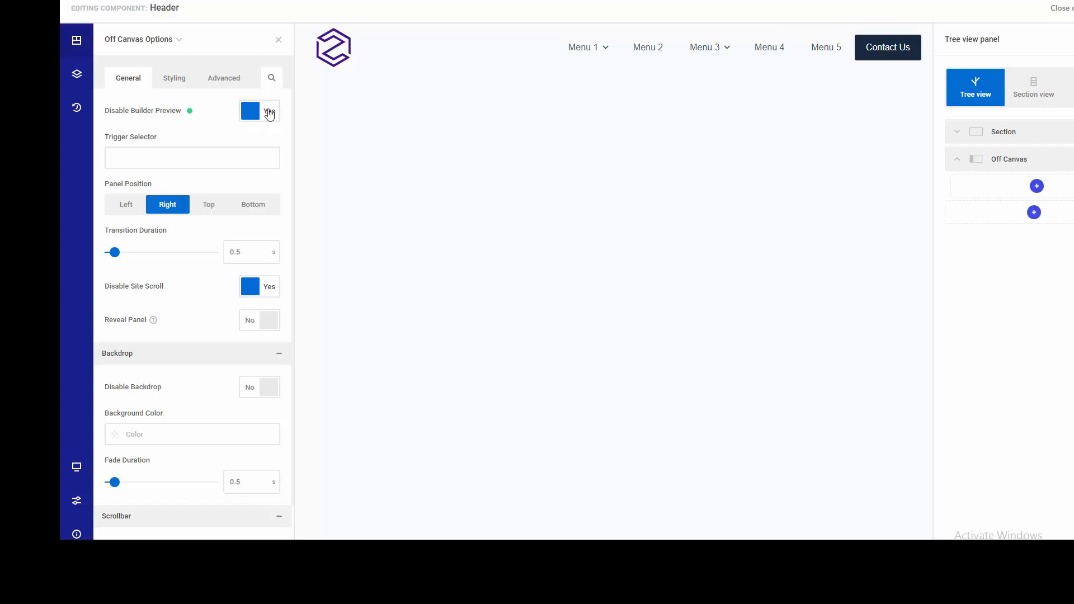
left_click(269, 114)
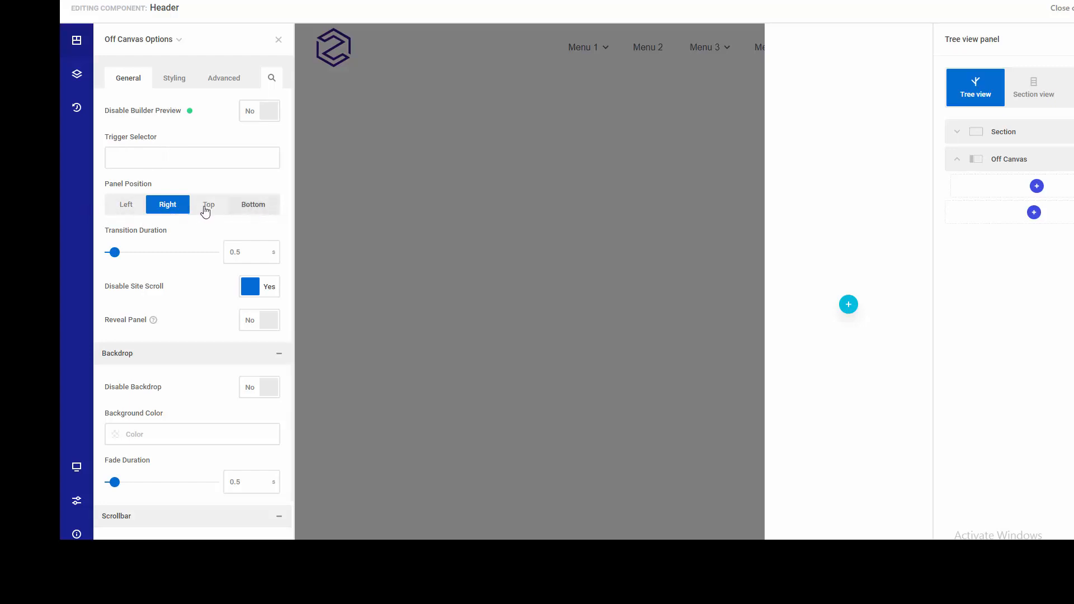
- Try the Left, Top and Bottom panel positions for the Off Canvas, and return it to Right
left_click(125, 207)
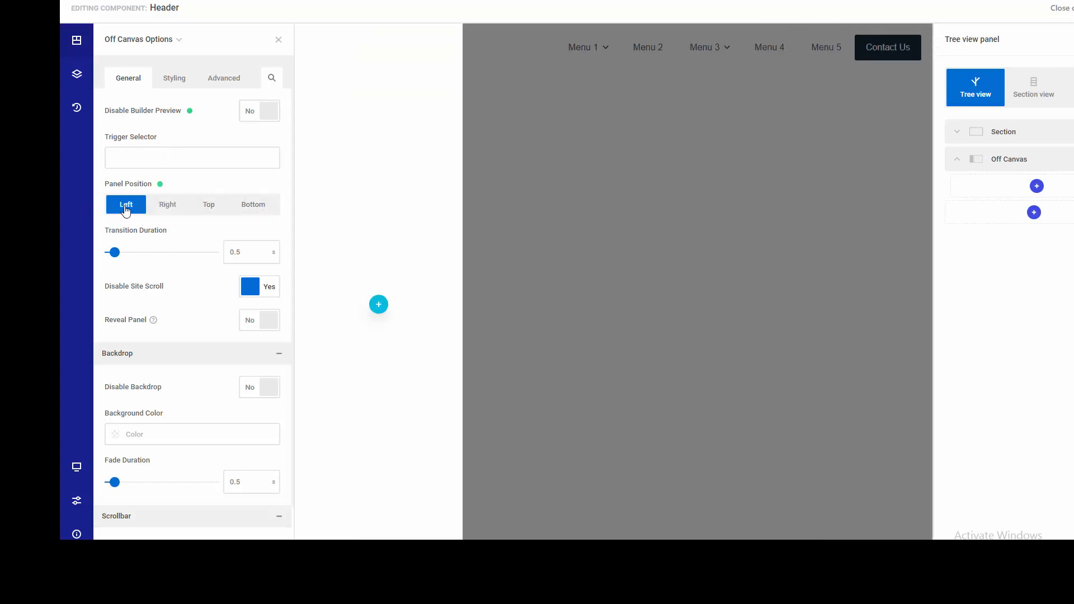
left_click(213, 207)
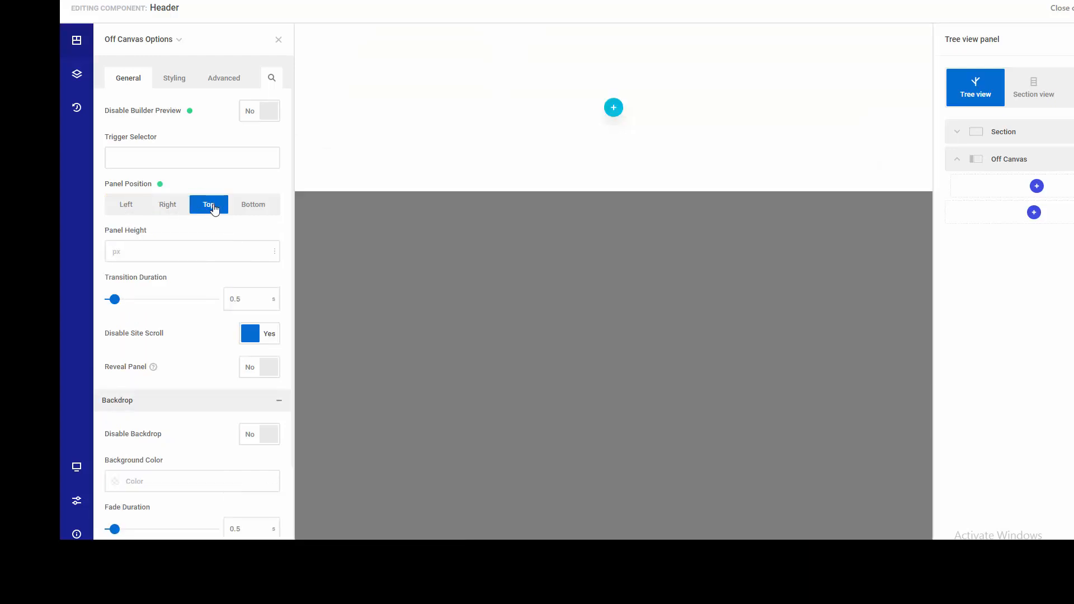
left_click(167, 205)
left_click(253, 205)
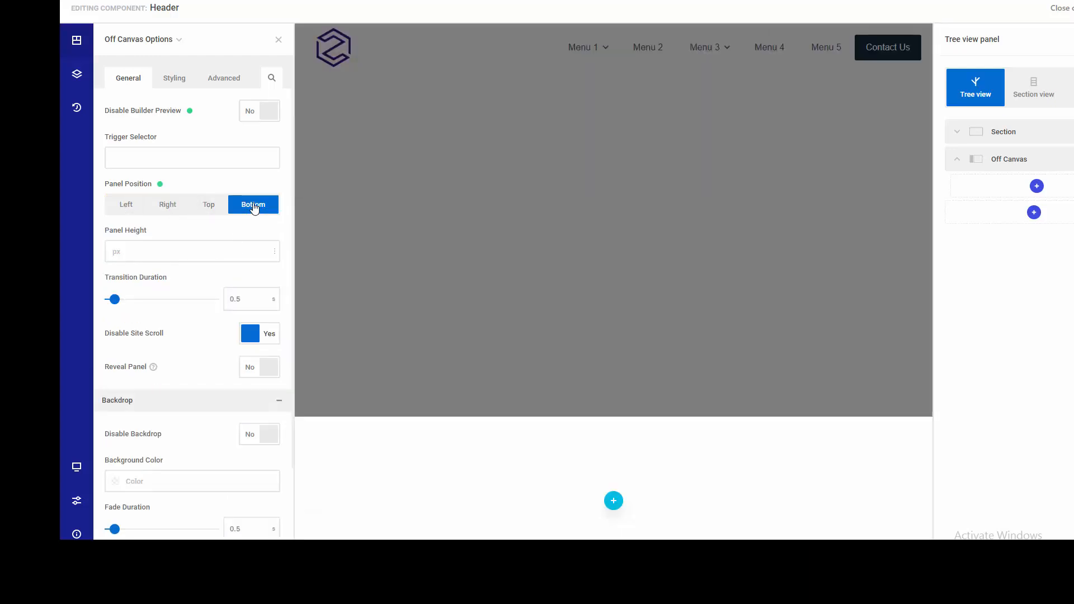
left_click(168, 206)
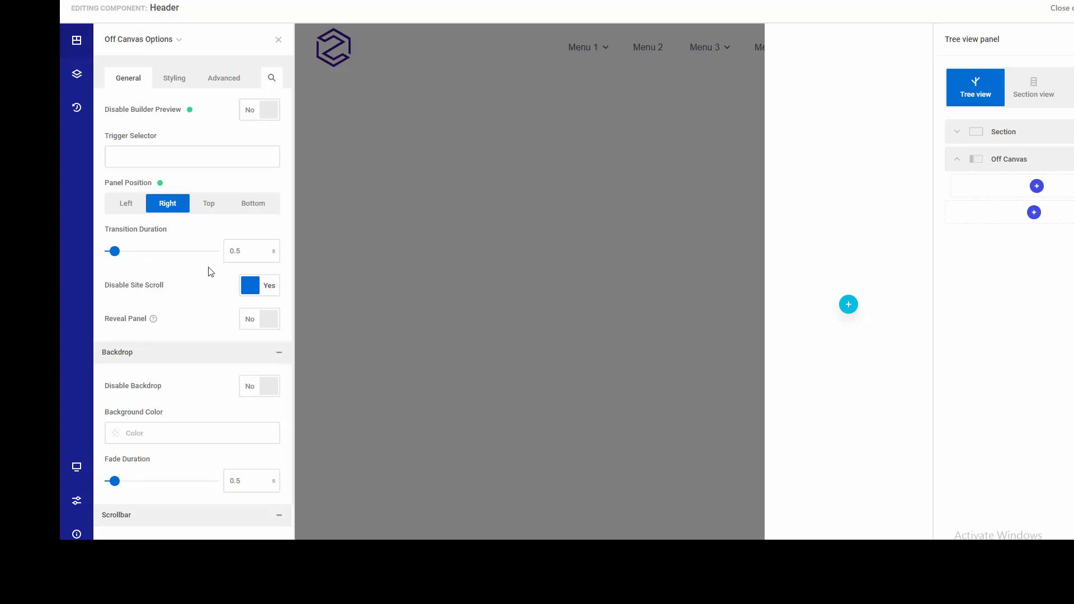
- Turn on Disable Backdrop for the Off Canvas, and switch it back to No
scroll(210, 272, "down", 1)
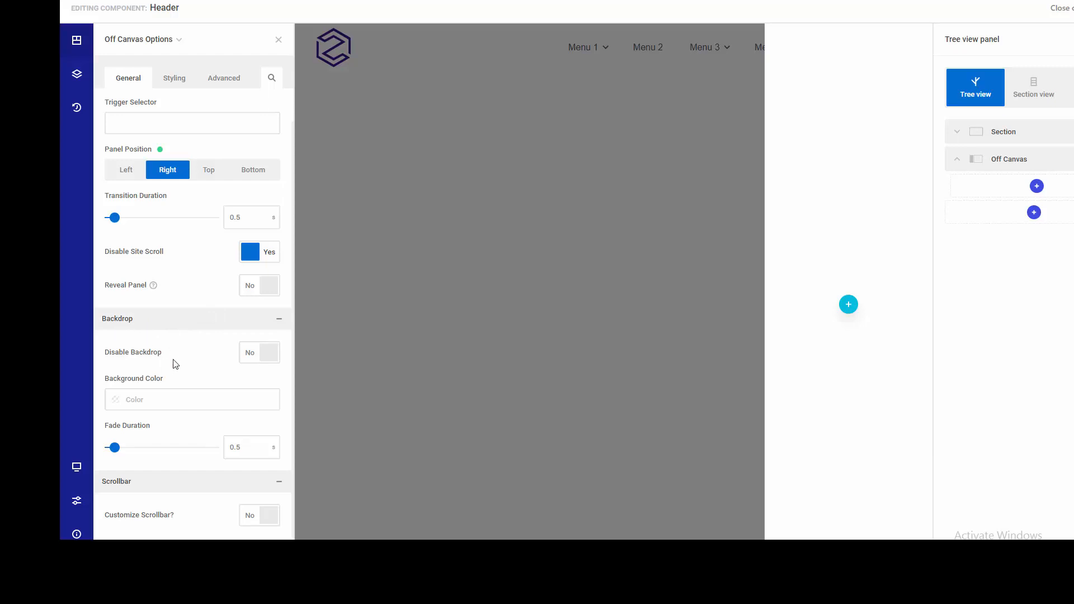
left_click(245, 353)
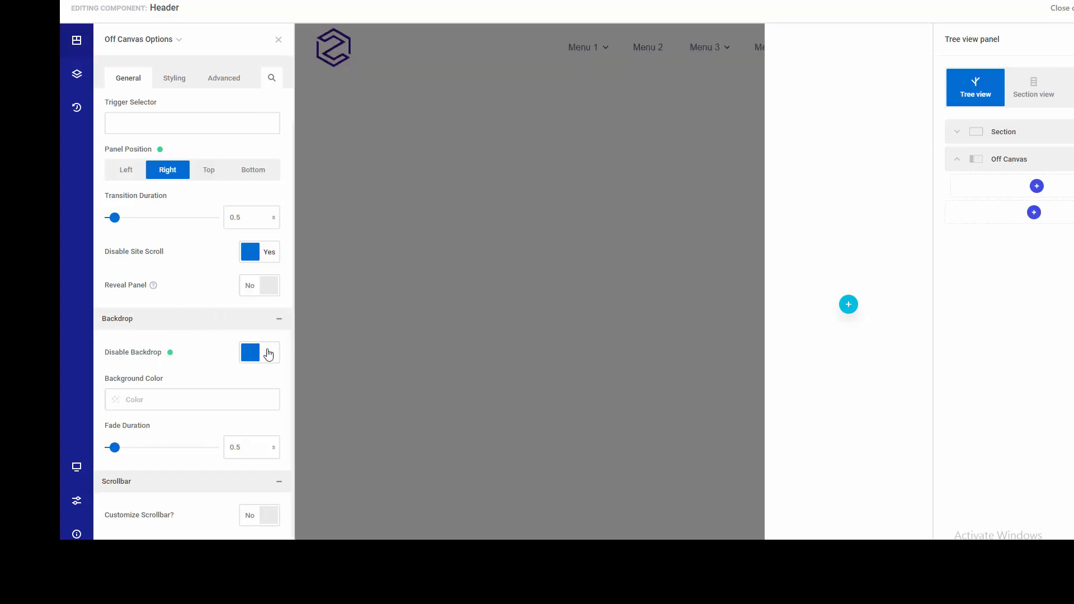
left_click(267, 353)
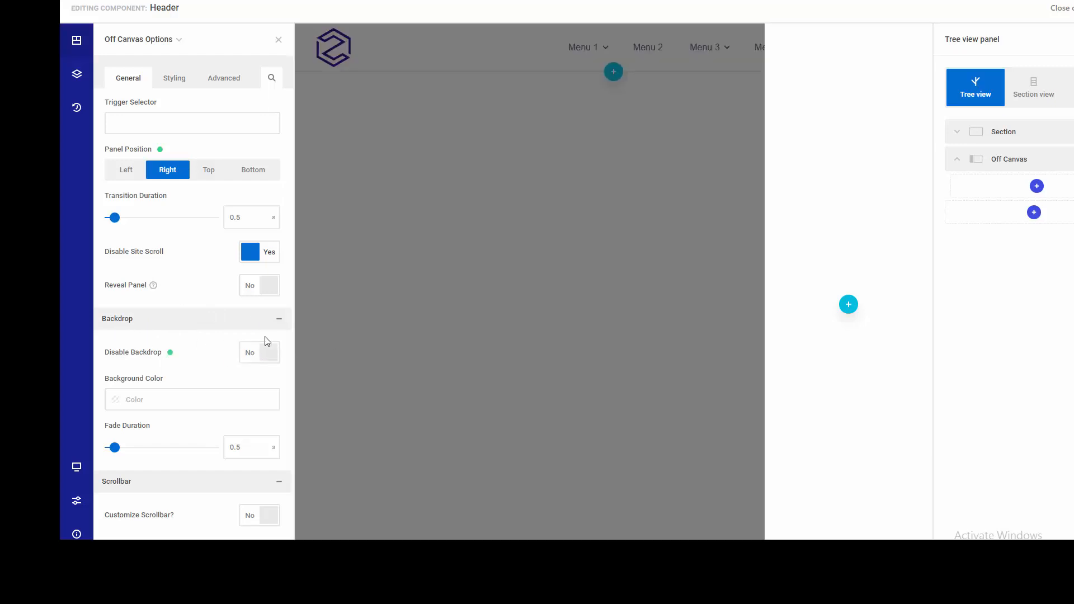
- Try the nearly transparent black #0000000f as the backdrop's background color, and reset the color to default
left_click(114, 400)
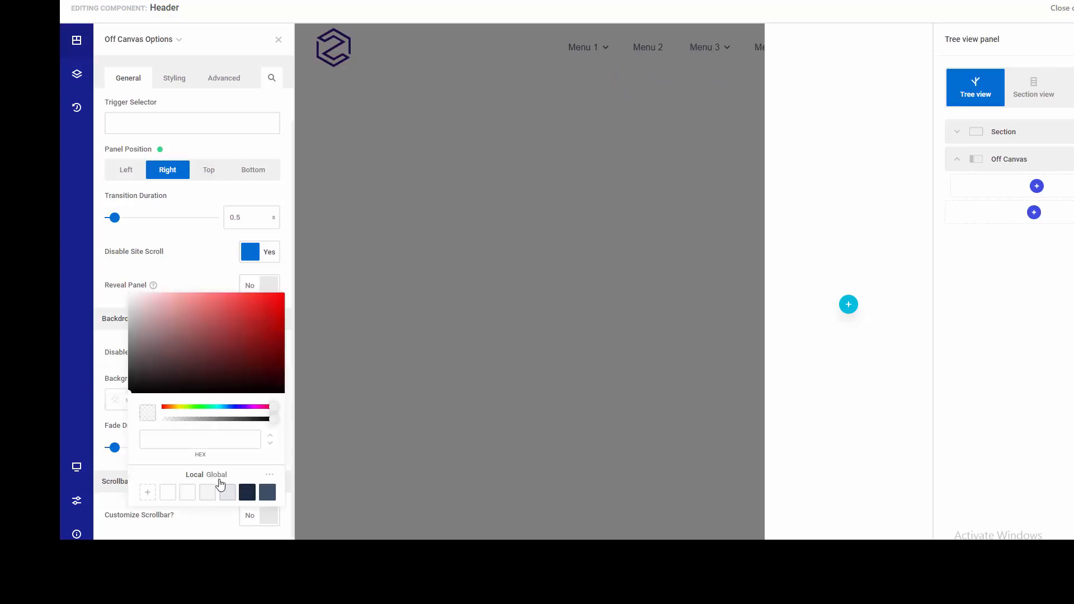
left_click(186, 497)
mouse_move(170, 426)
left_mouse_down()
mouse_move(268, 427)
mouse_move(169, 424)
left_mouse_up()
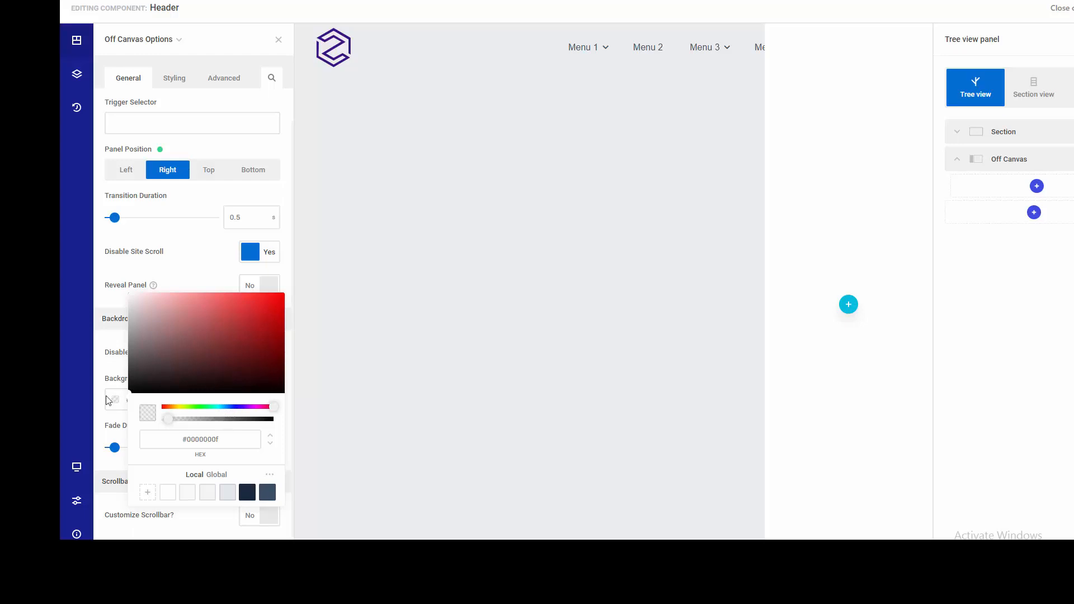
left_click(118, 419)
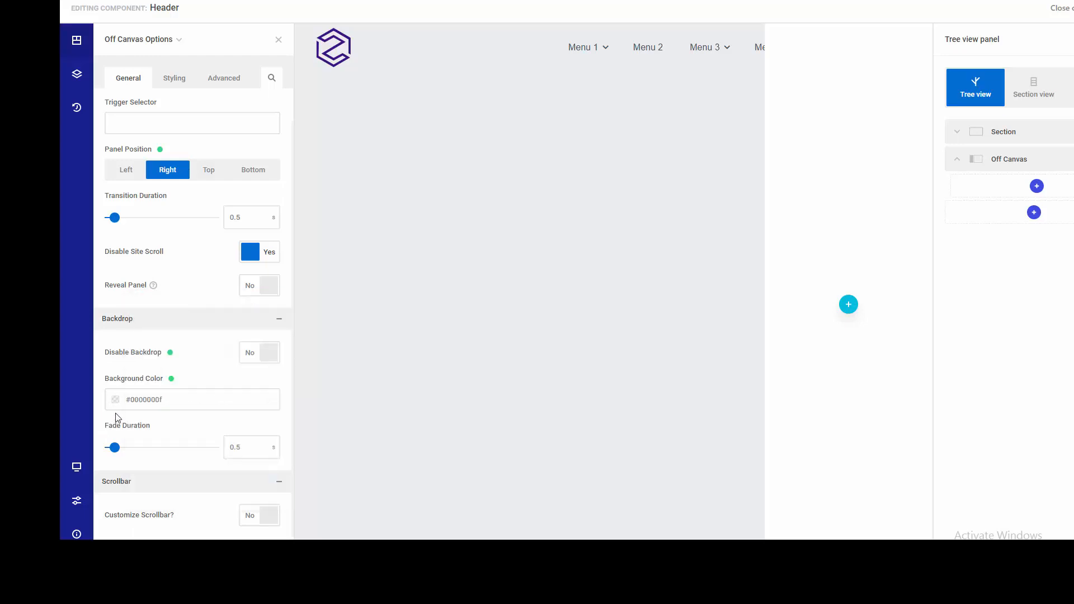
left_click(171, 379)
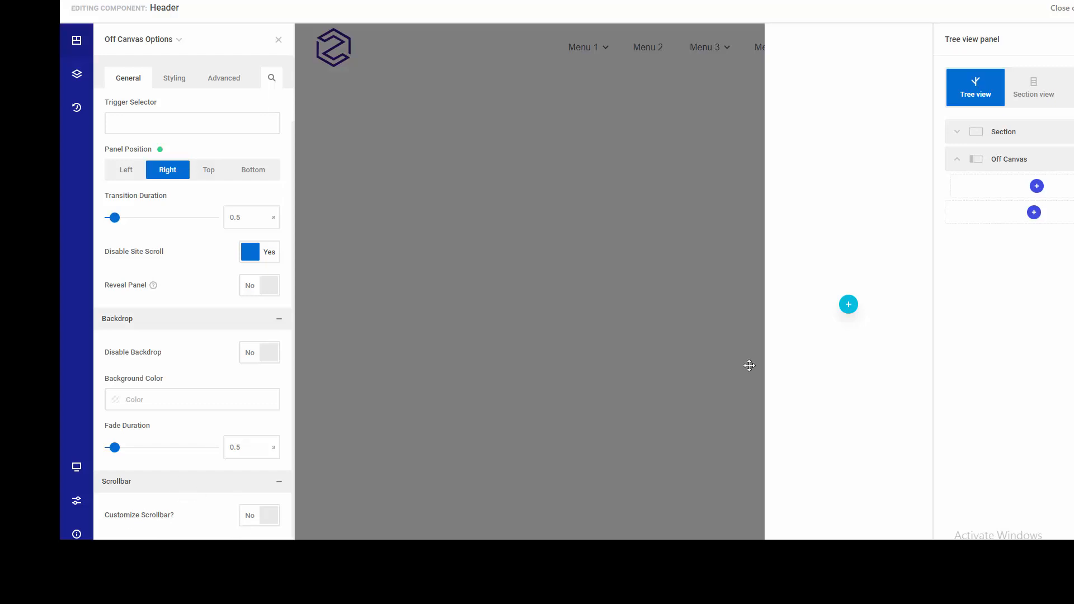
- Turn on Customize Scrollbar to view its size and bar color options, and switch it back off
left_click(246, 520)
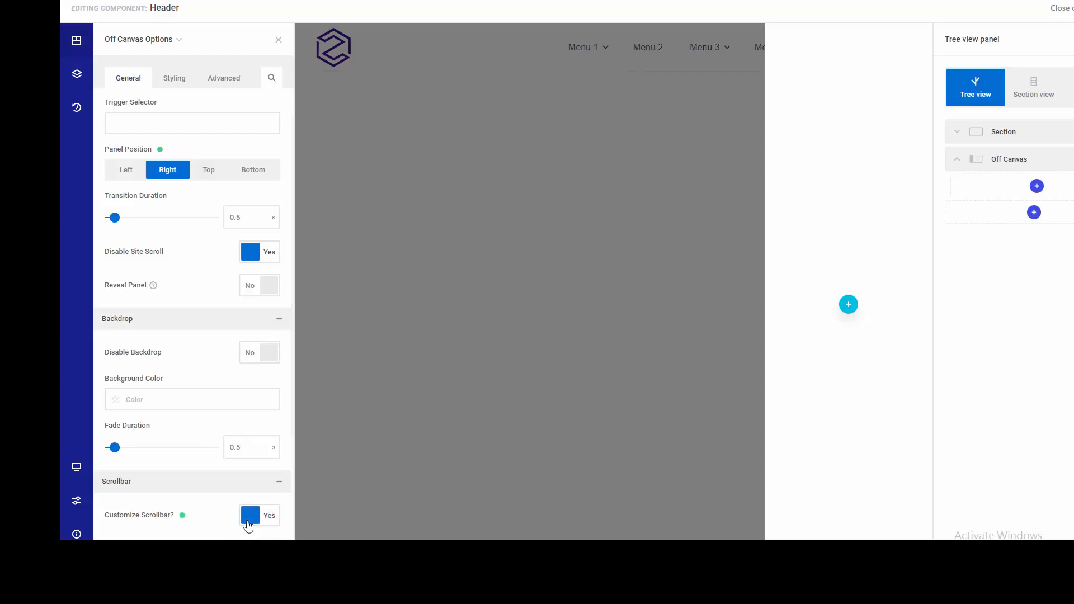
scroll(192, 470, "down", 3)
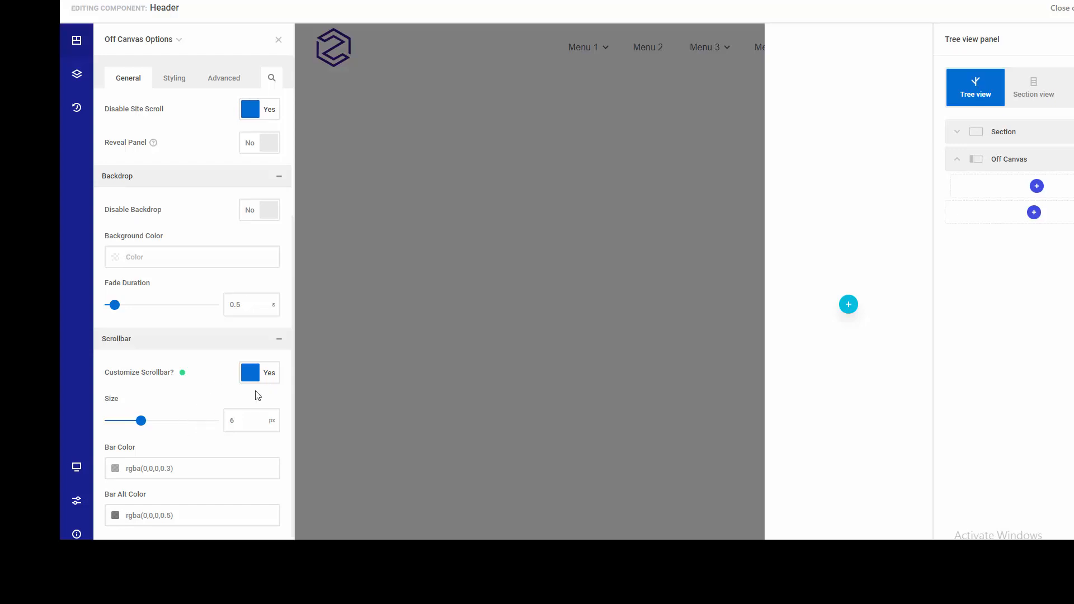
scroll(268, 382, "up", 3)
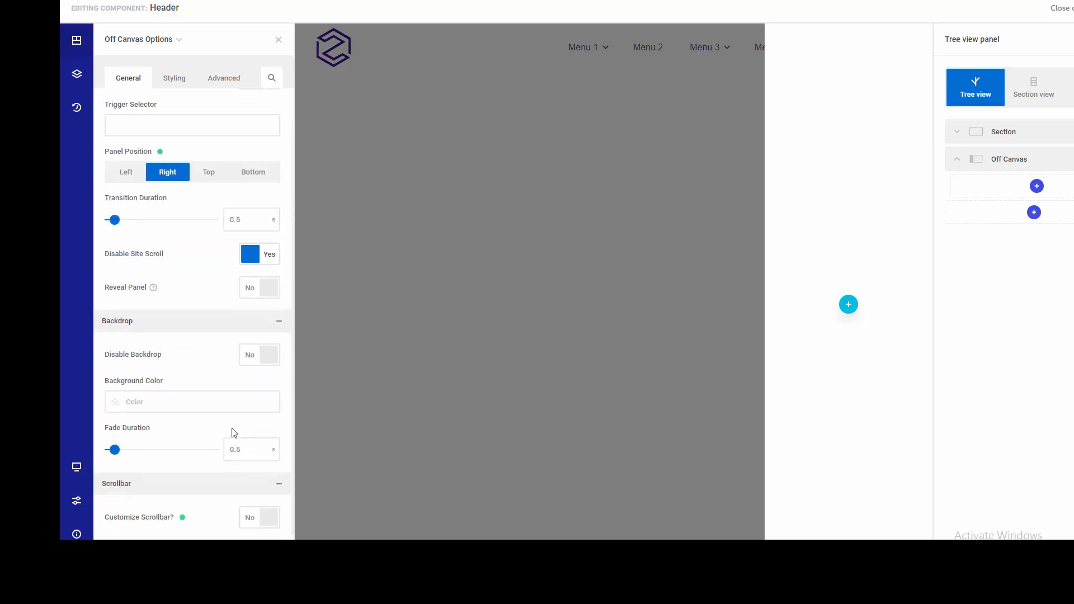
scroll(232, 431, "up", 1)
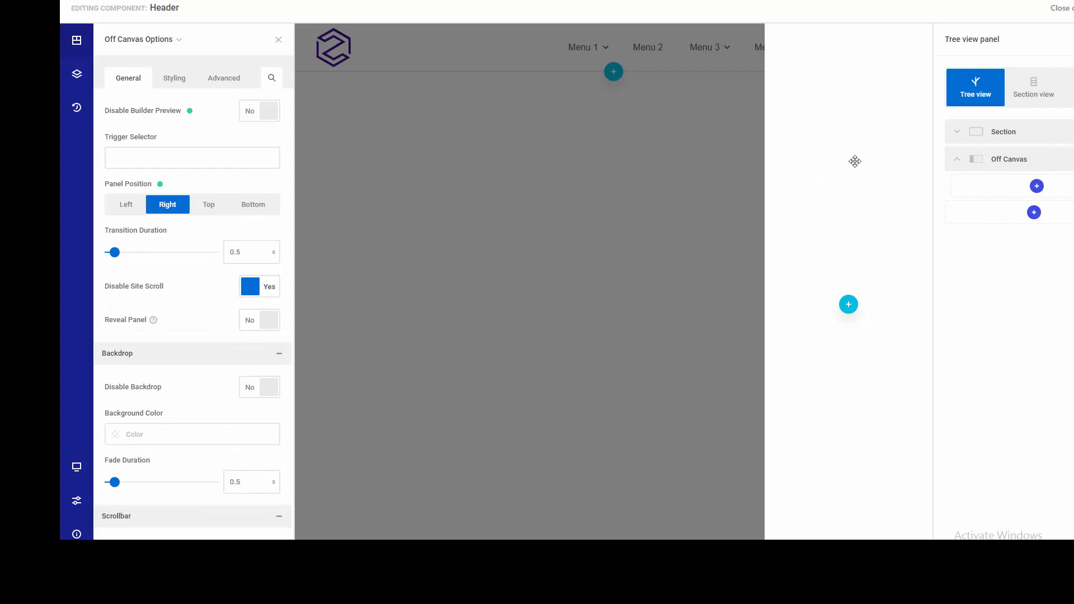
- Insert a Heading element inside the empty Off Canvas panel
left_click(849, 305)
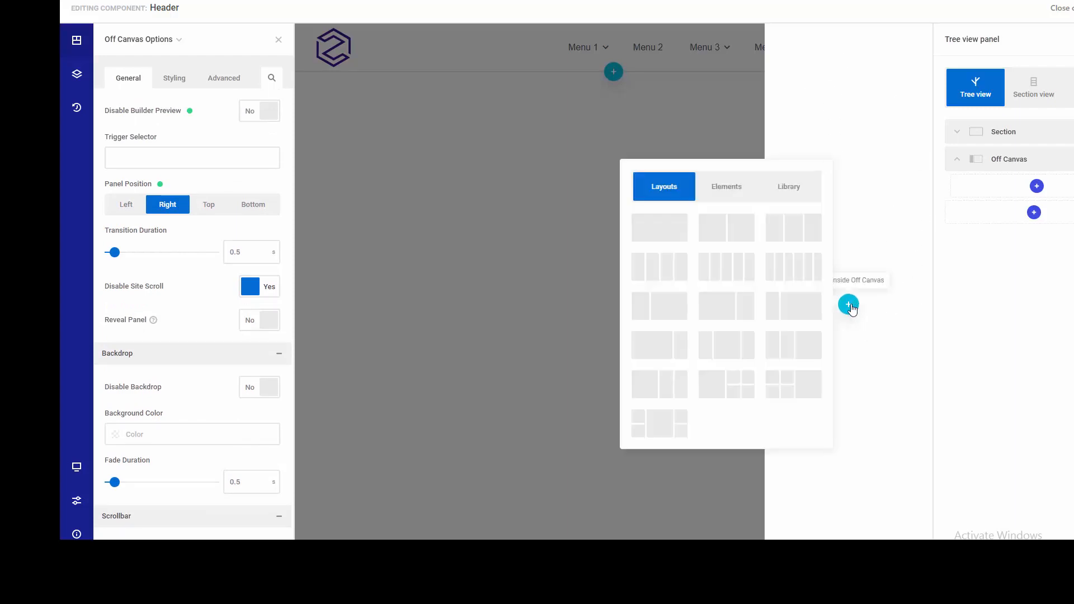
left_click(734, 195)
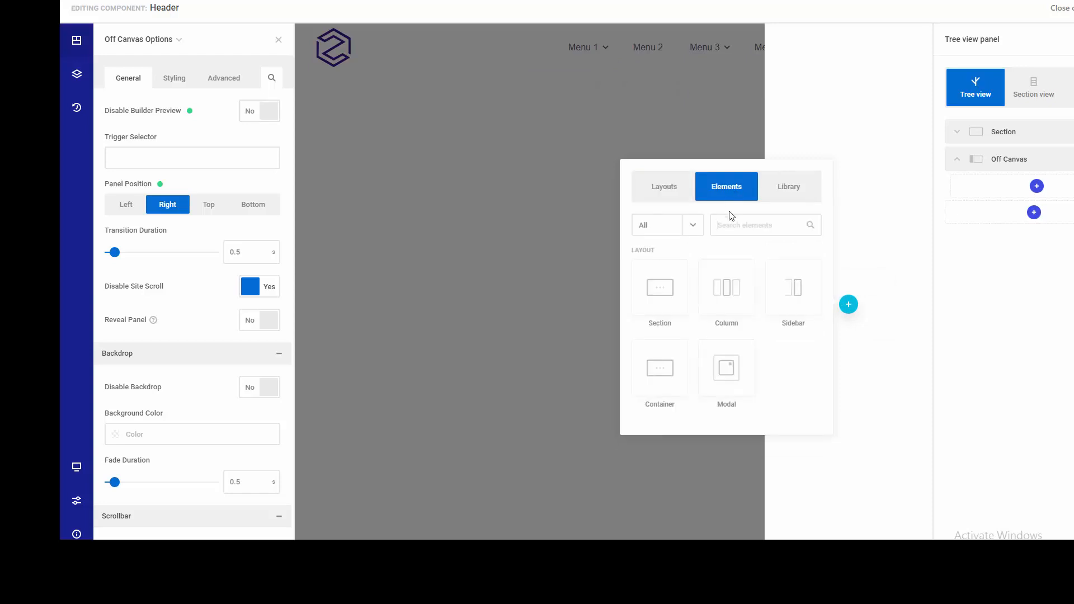
type("head")
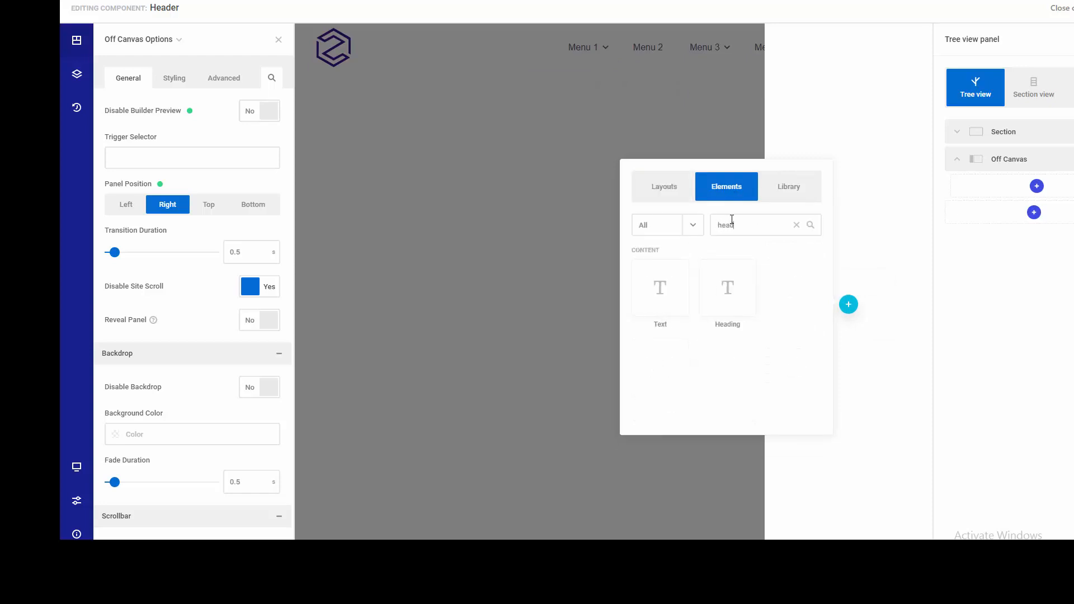
left_click(727, 286)
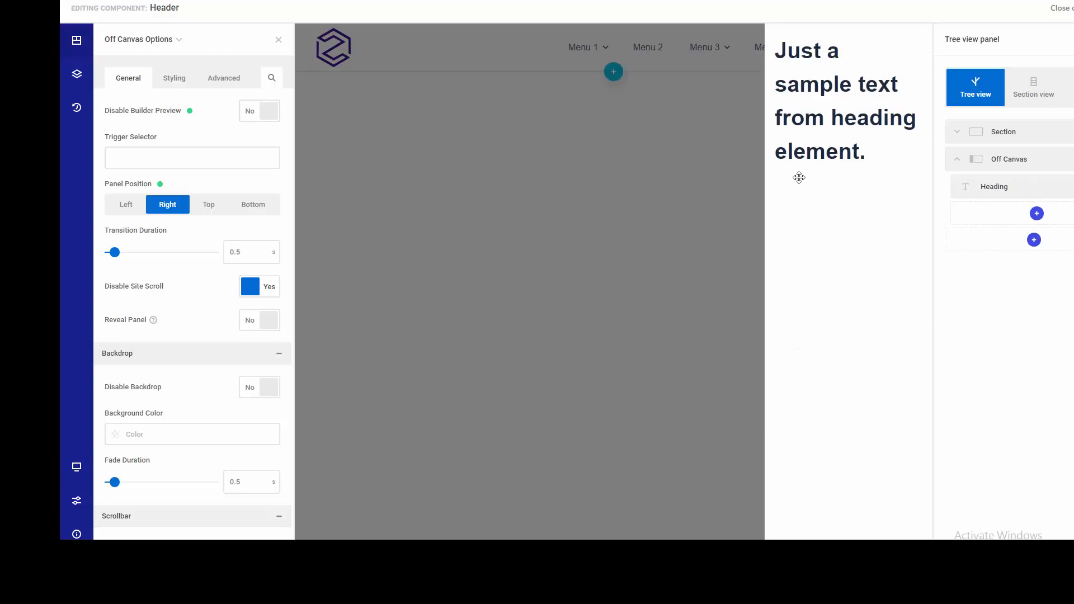
- Replace the heading's sample text with "Simple Heading"
left_click(814, 147)
key("ctrl+a")
type("Simpe")
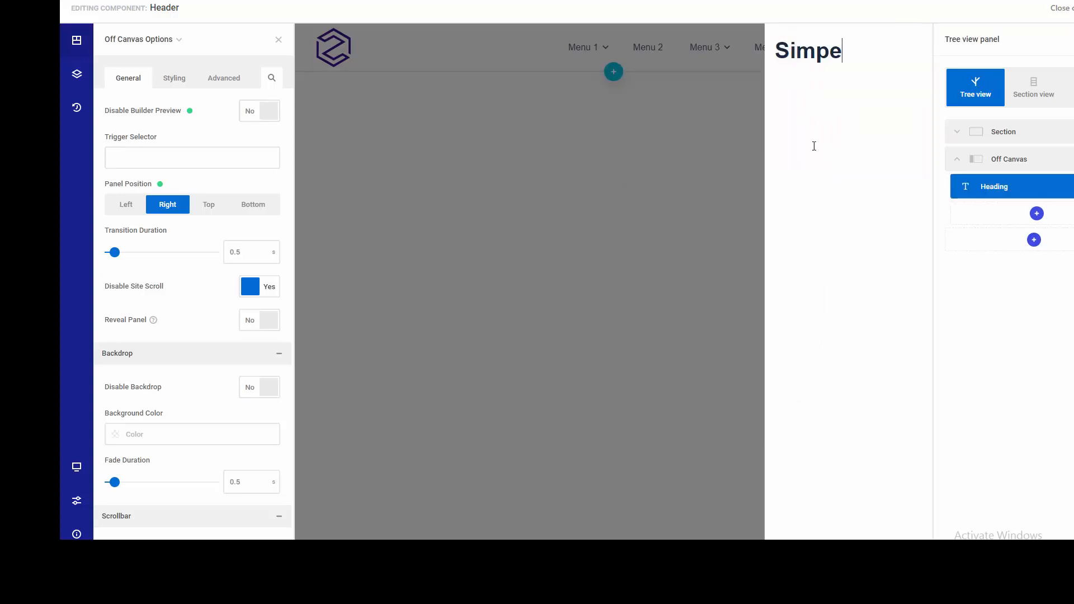
key("BackSpace")
type("le Heading")
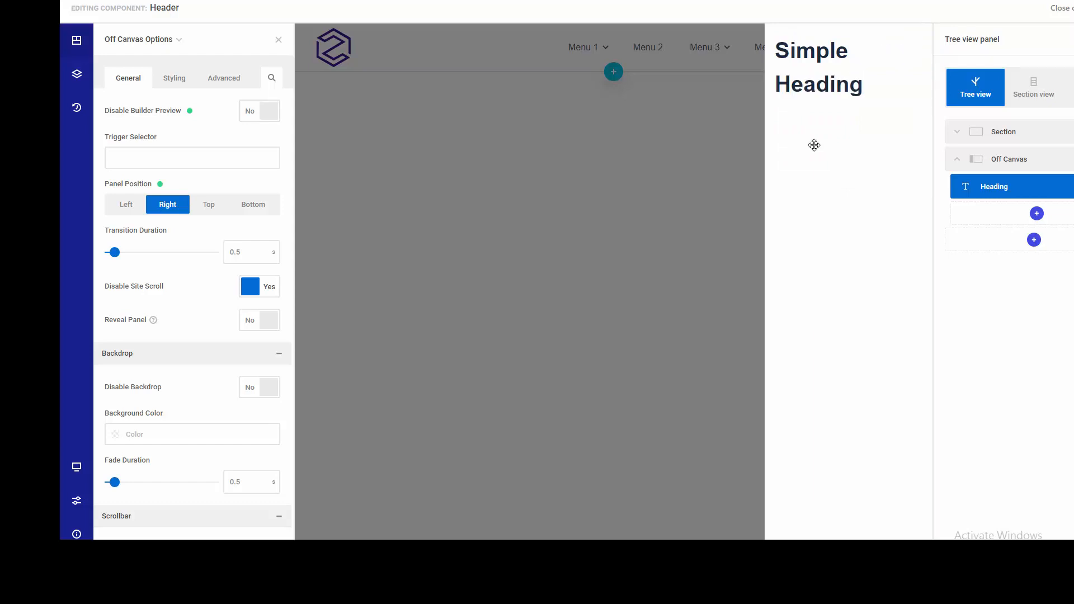
- Set the HTML tag of the "Simple Heading" element to h4
left_click(919, 34)
left_click(830, 34)
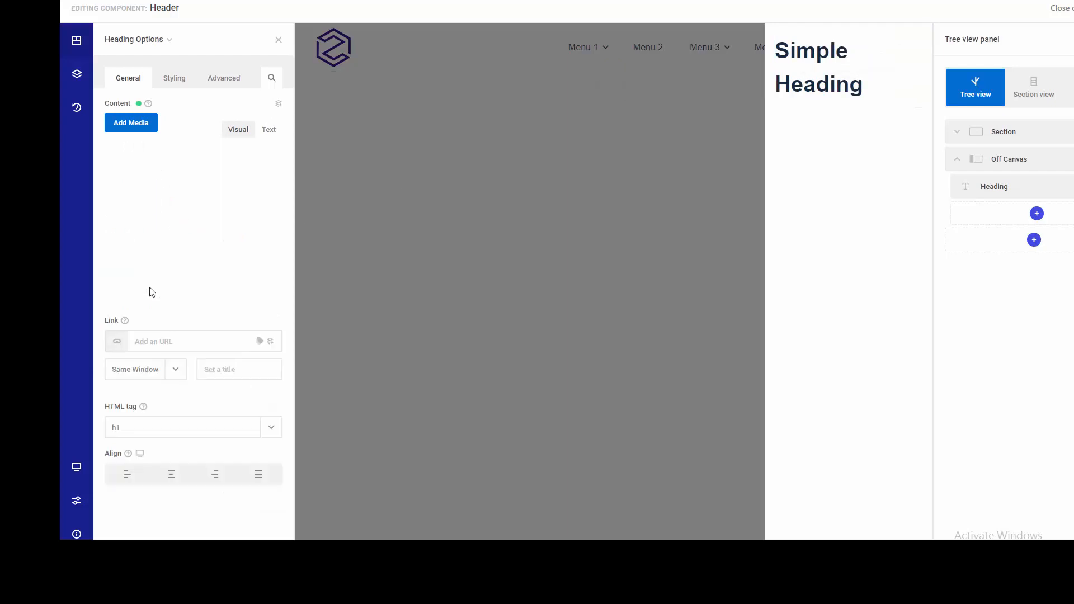
left_click(176, 433)
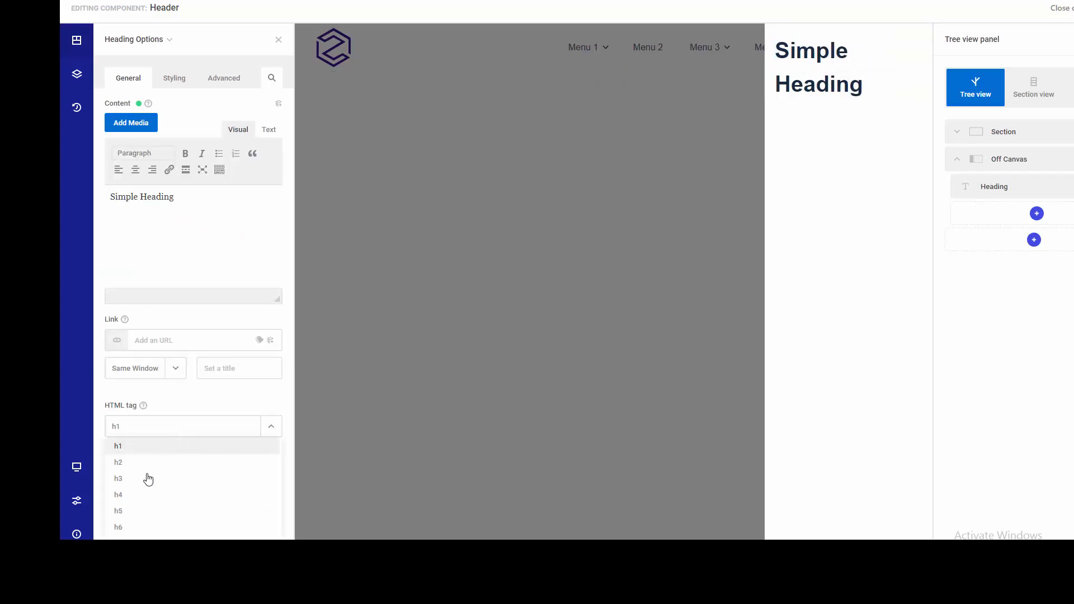
left_click(130, 495)
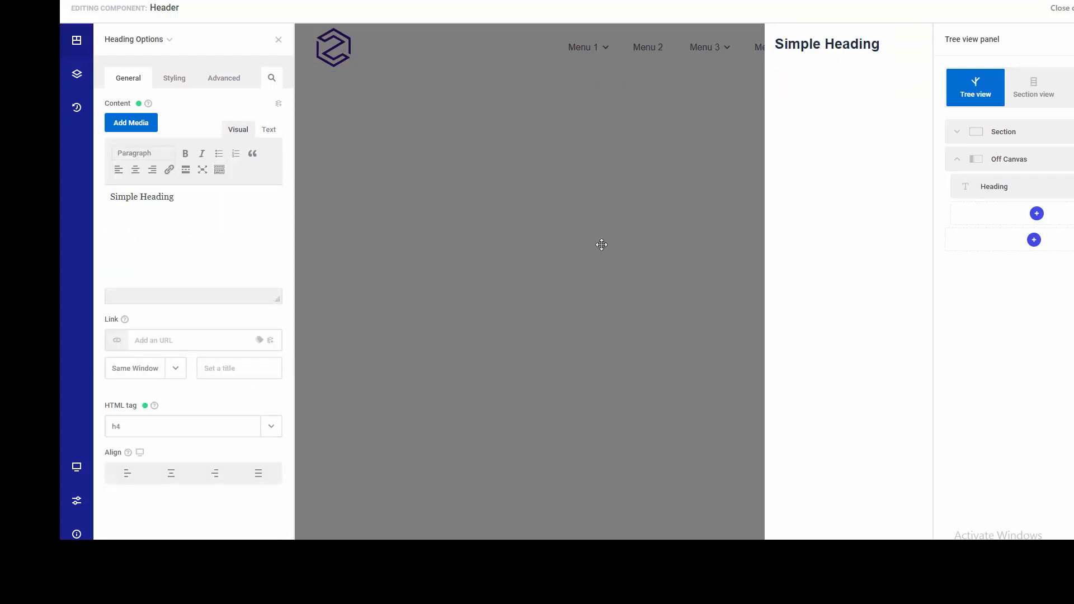
- Insert an Image element after the heading in the Off Canvas panel
left_click(848, 55)
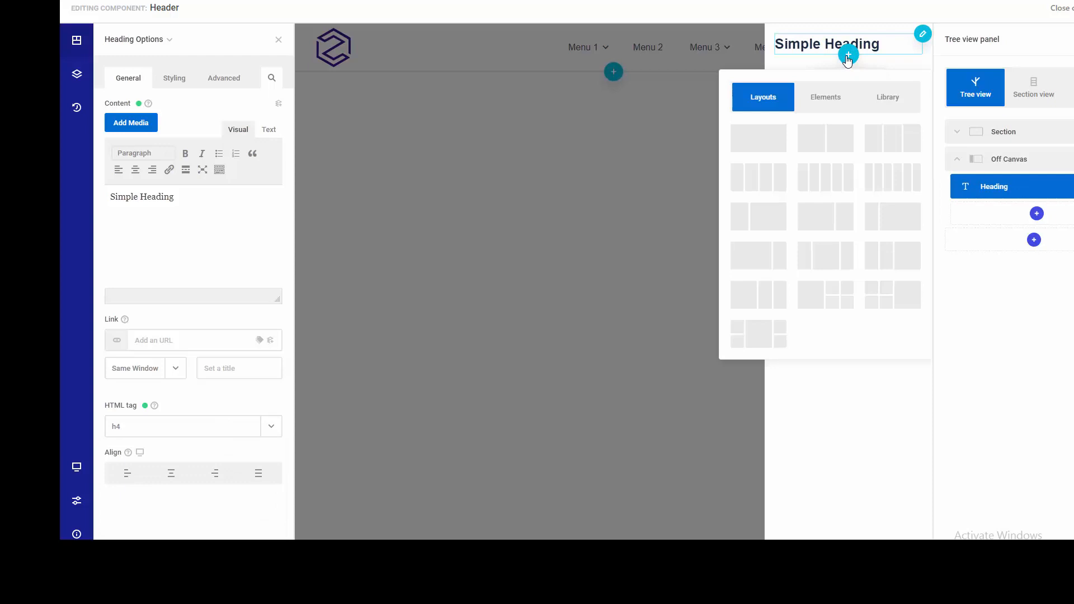
left_click(833, 96)
type("img")
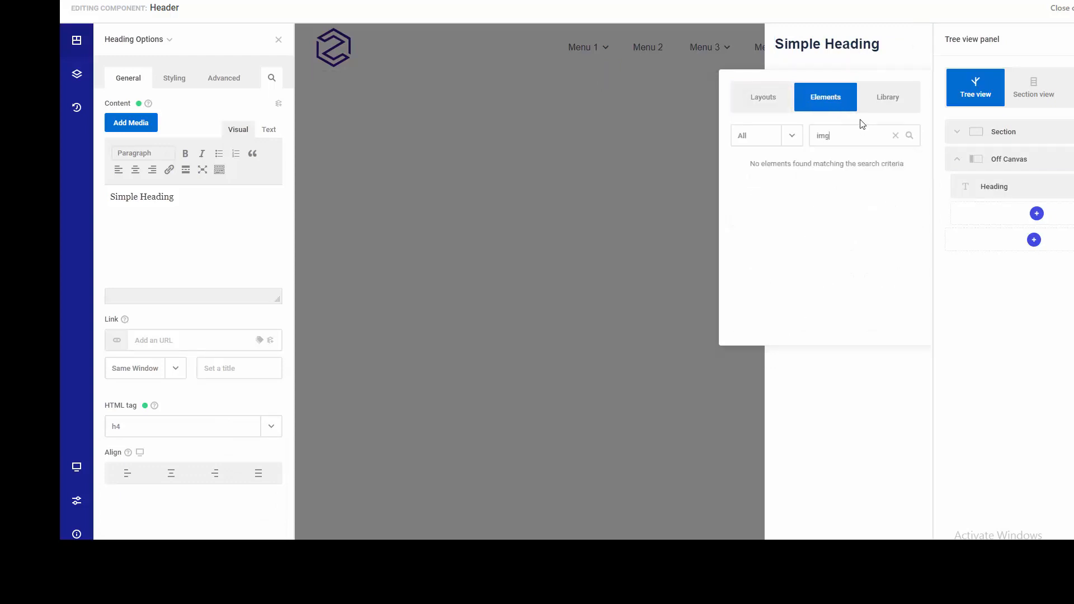
key("BackSpace")
type("age")
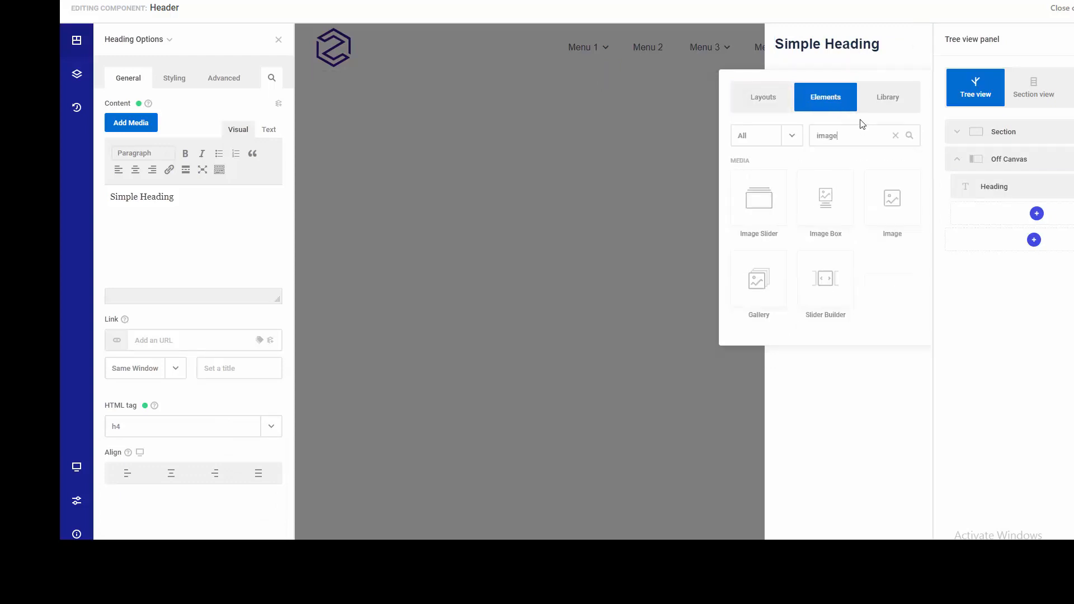
left_click(889, 202)
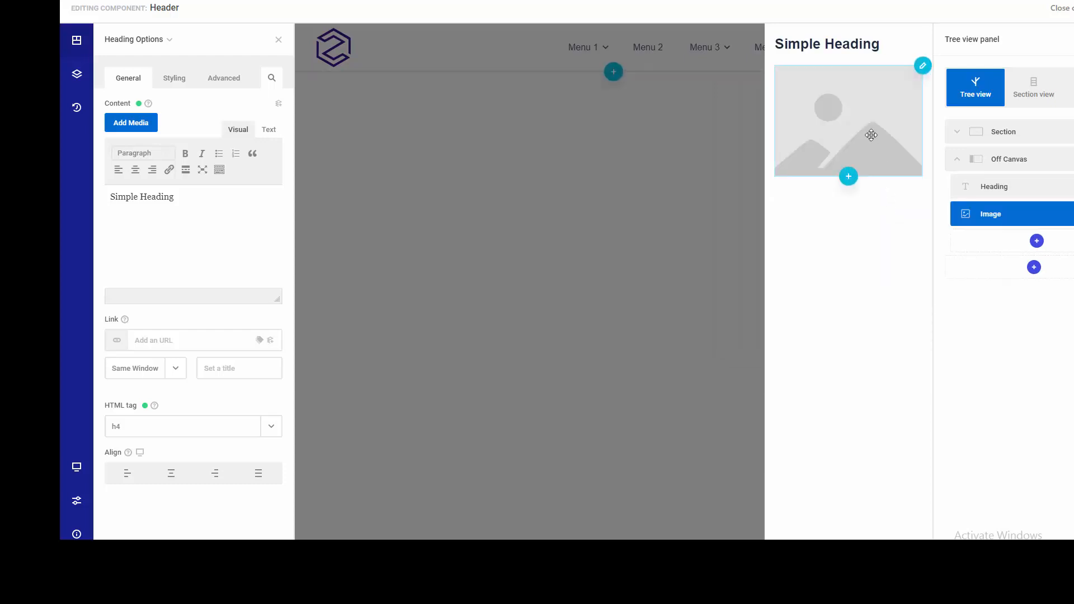
- Set the Image element's picture to the media library illustration of a girl standing at a large drawing screen
left_click(218, 156)
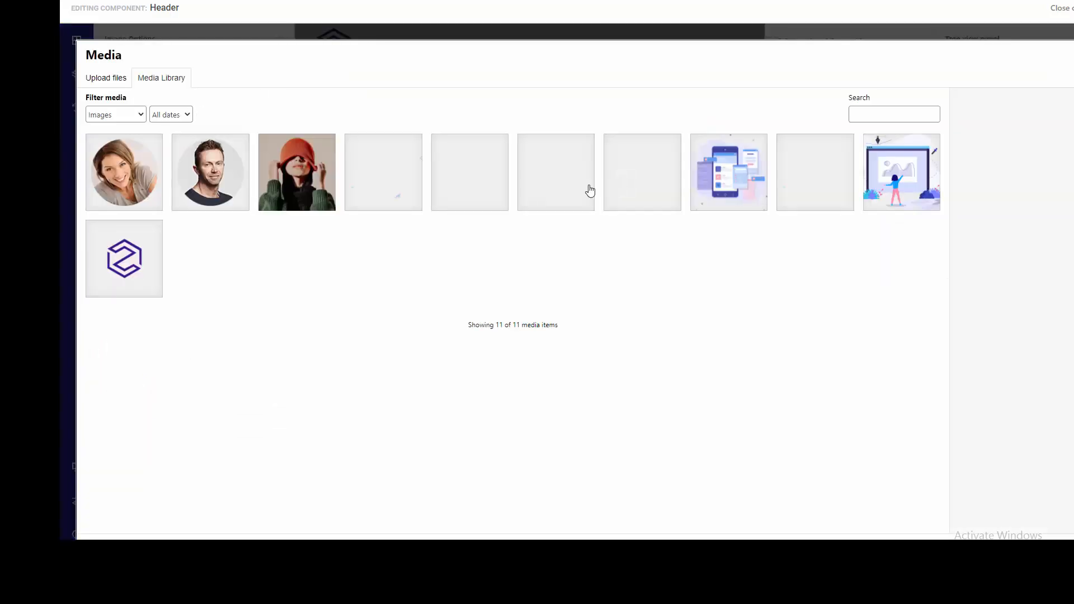
left_click(905, 193)
left_click(1070, 538)
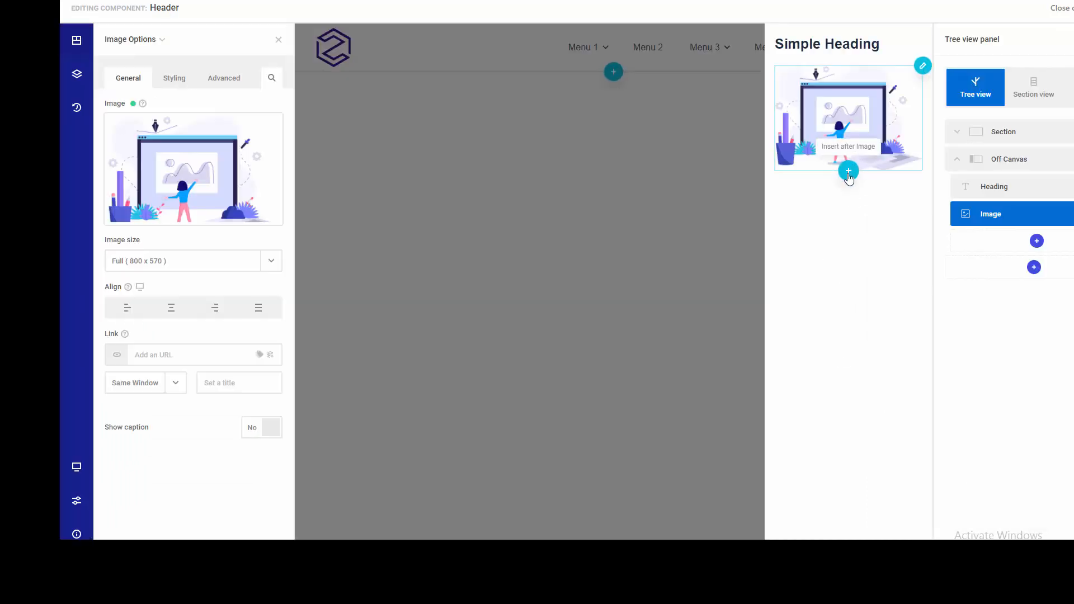
- Insert a Button element after the image and add some spacing between the image and the button
left_click(849, 171)
left_click(736, 66)
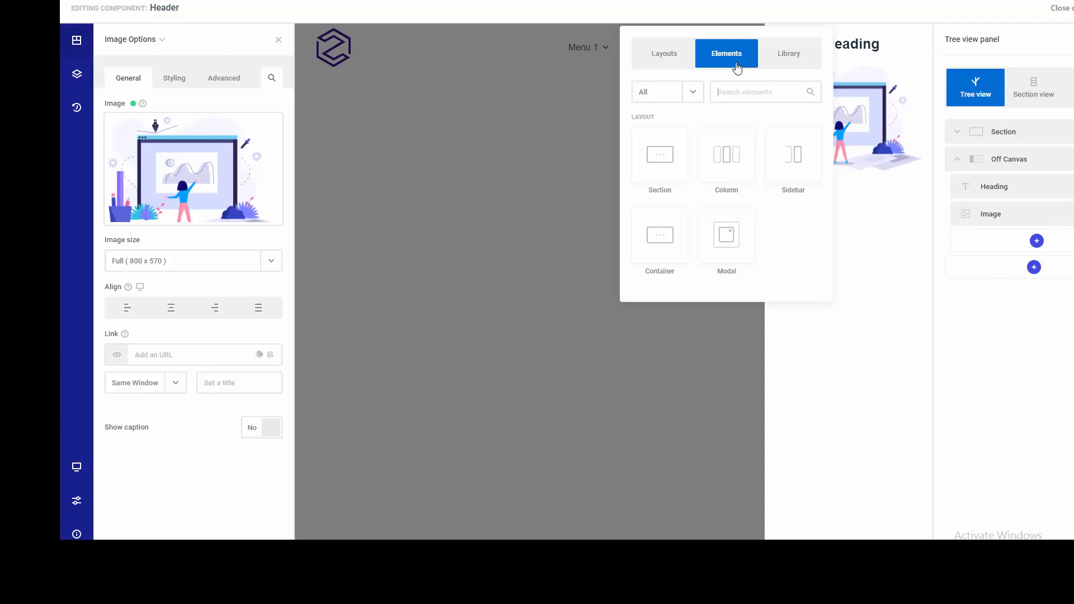
type("but")
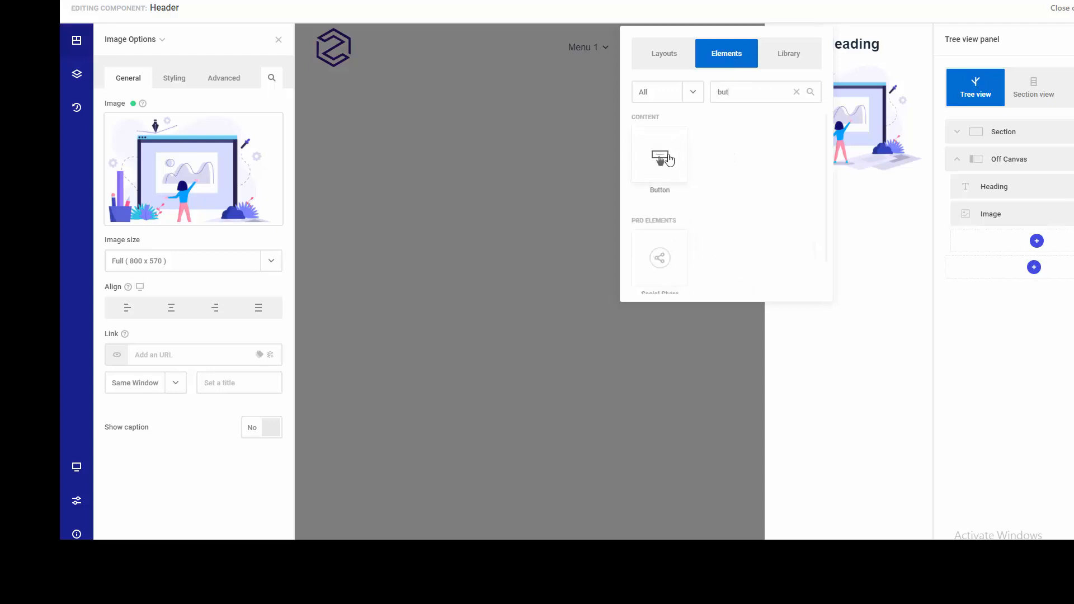
left_click(669, 160)
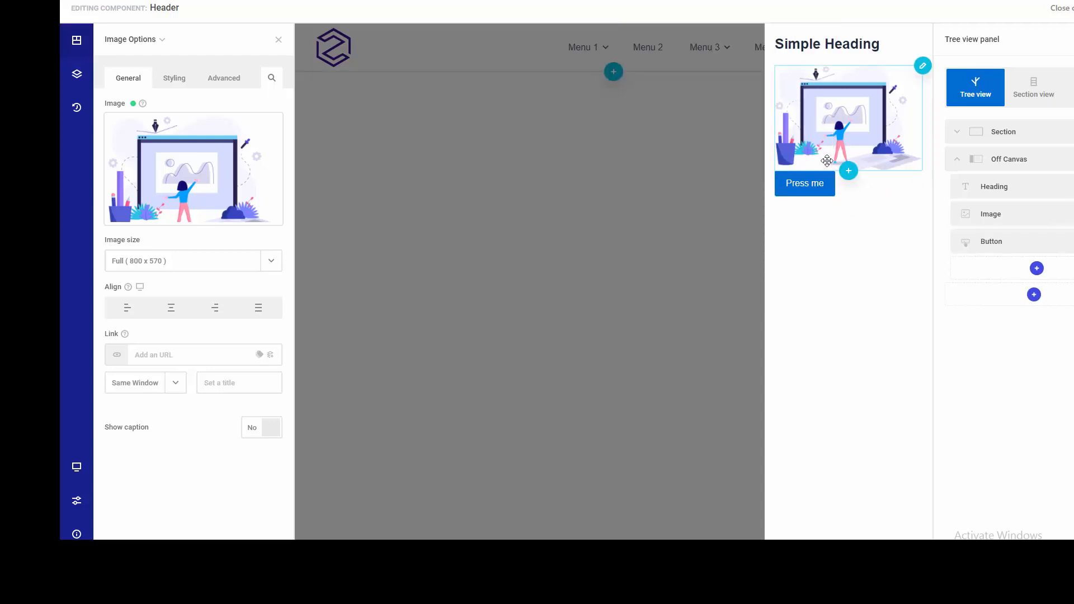
left_click_drag(826, 167, 828, 186)
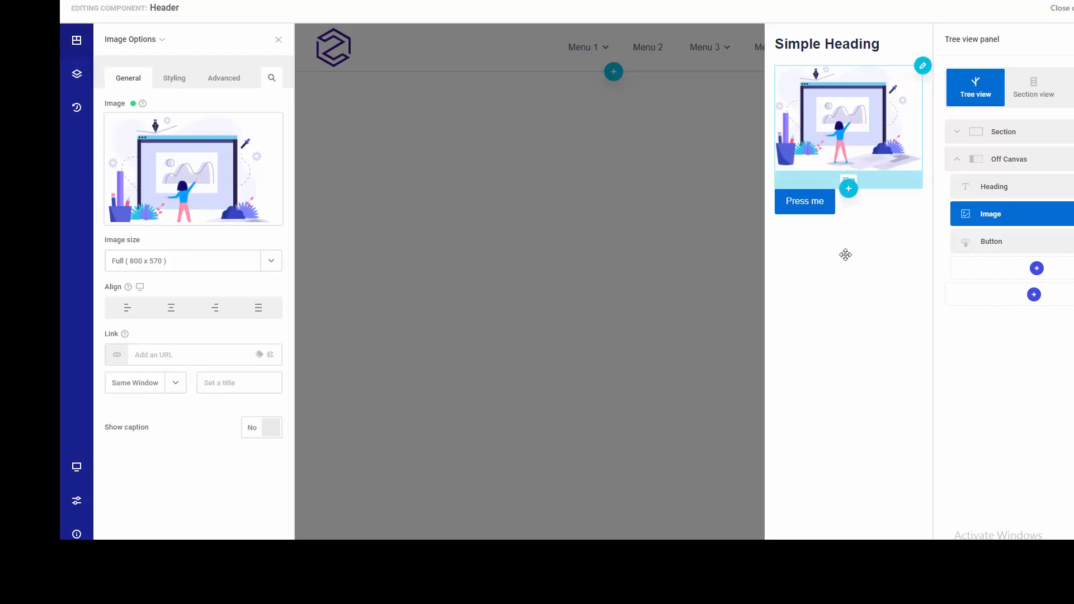
- Insert ZiUltimate's Accordion Menu element after the button and add some spacing between the two
left_click(848, 215)
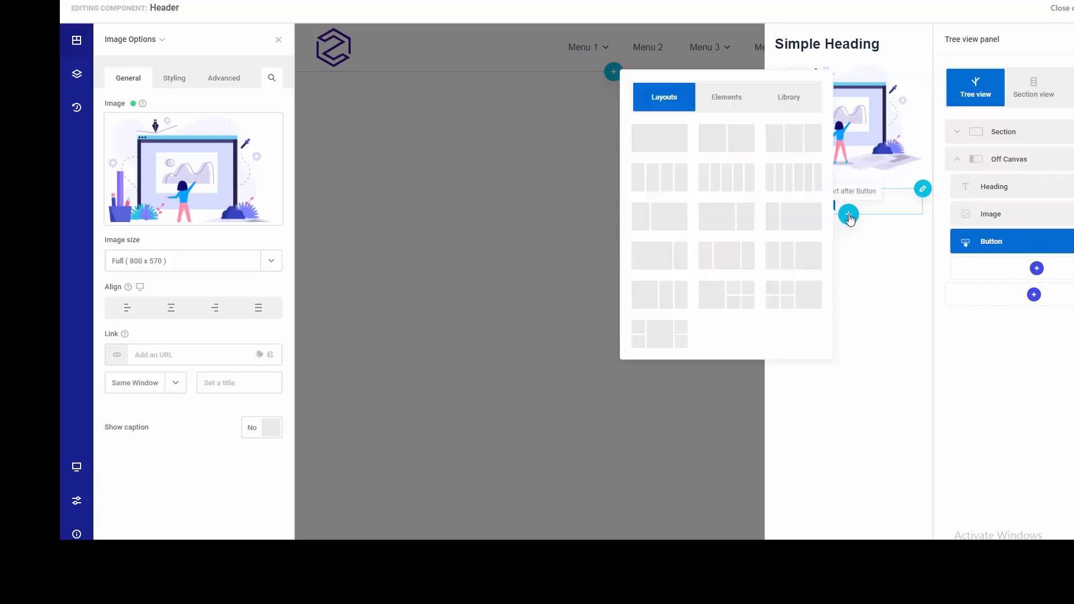
left_click(726, 98)
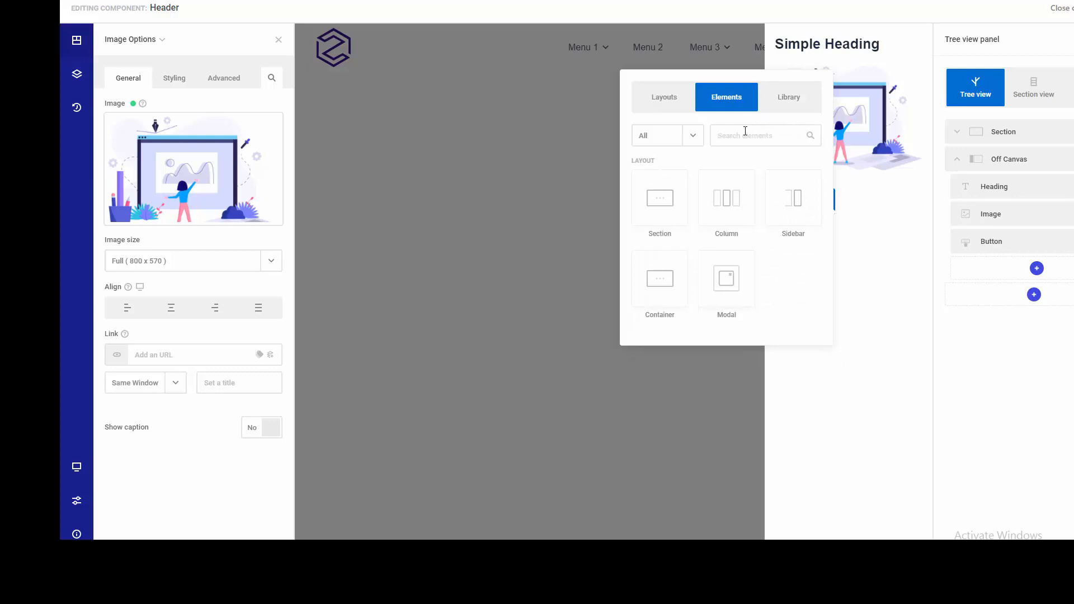
type("menu")
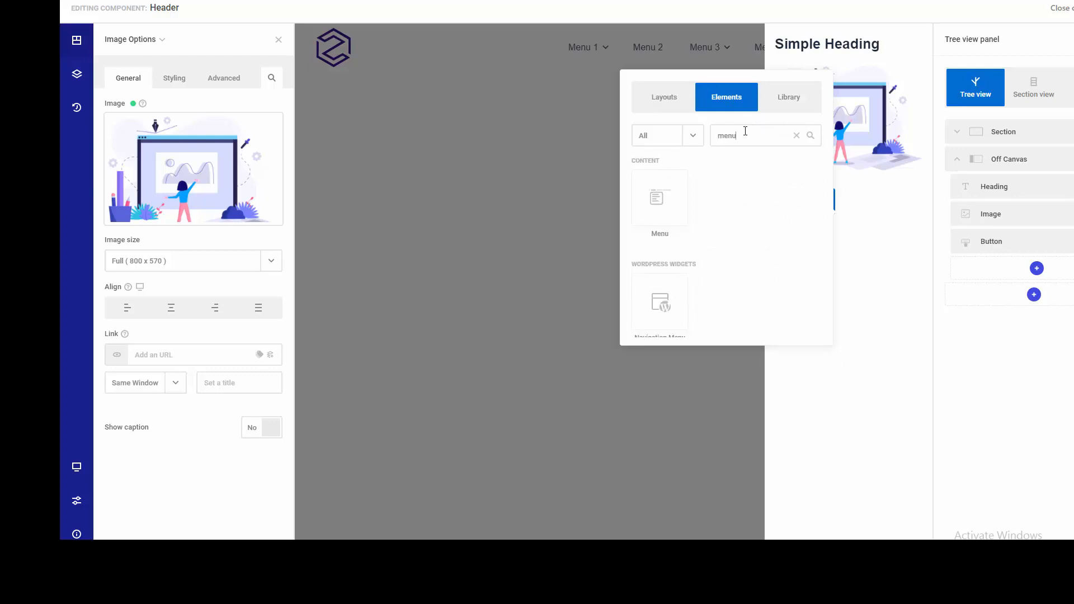
scroll(716, 228, "down", 3)
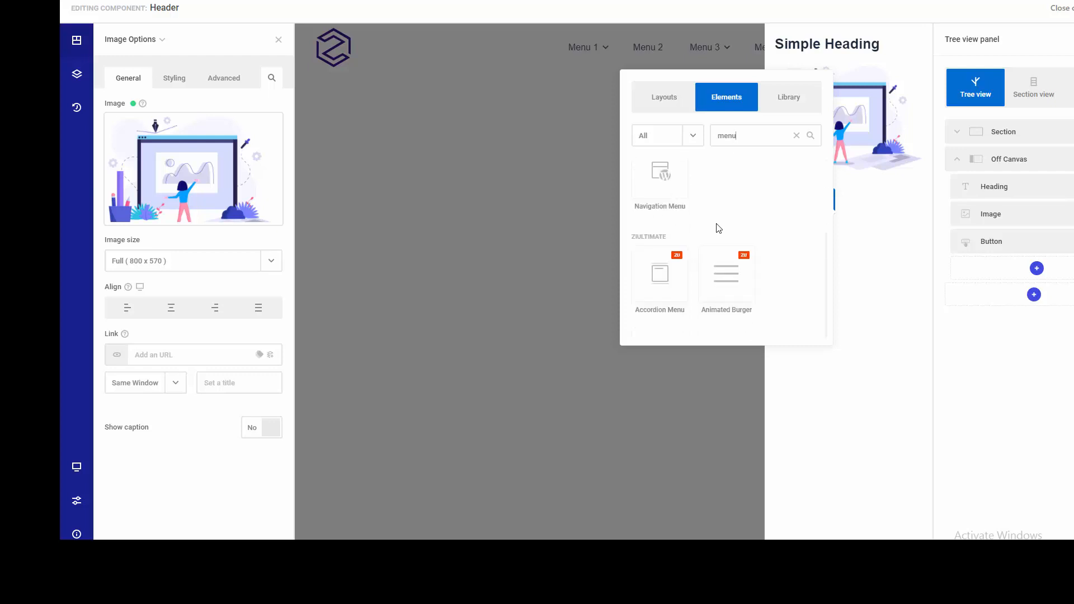
scroll(718, 228, "up", 3)
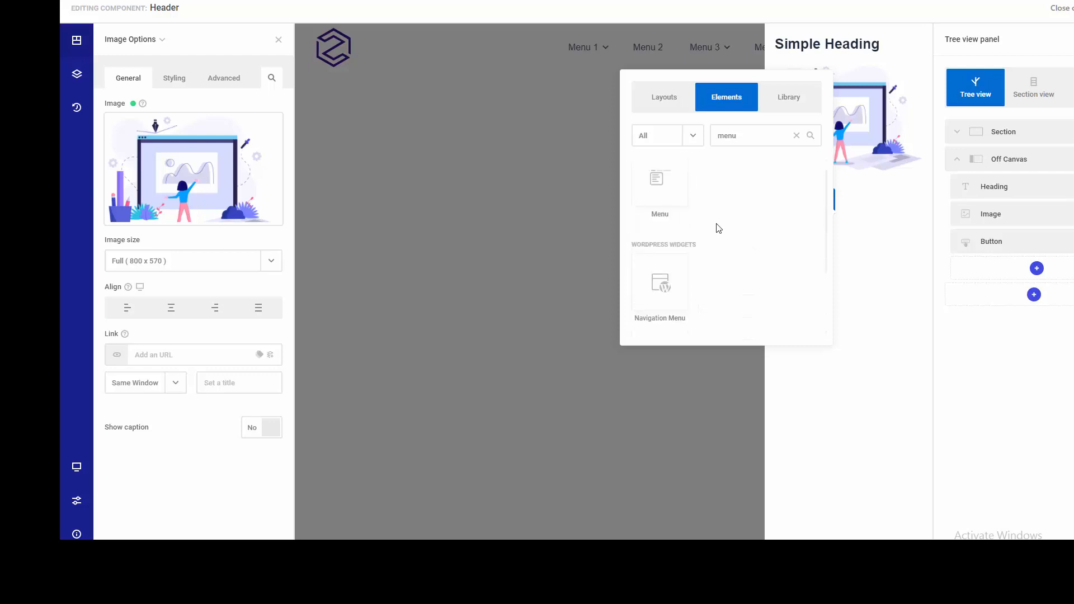
scroll(718, 229, "down", 3)
left_click(678, 284)
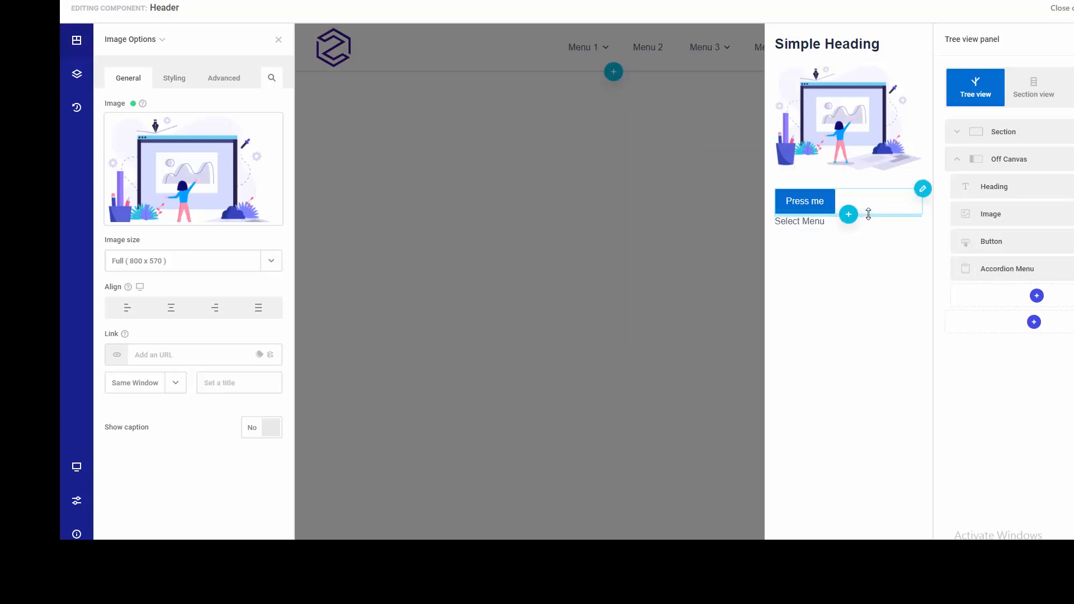
left_click_drag(879, 220, 809, 233)
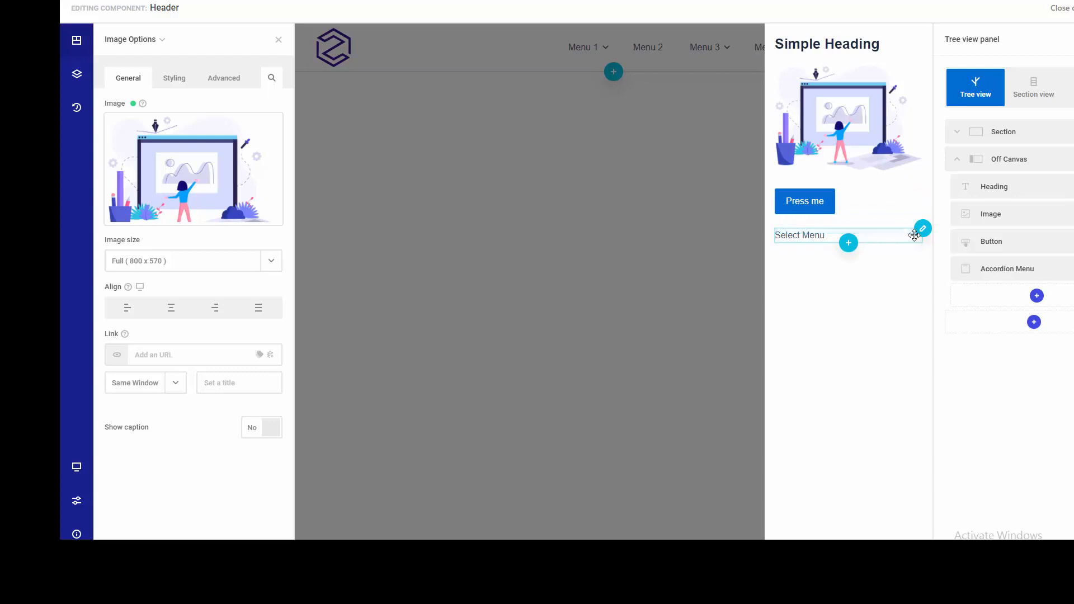
- Select "Menu" as the WP menu shown by the Accordion Menu
left_click(814, 231)
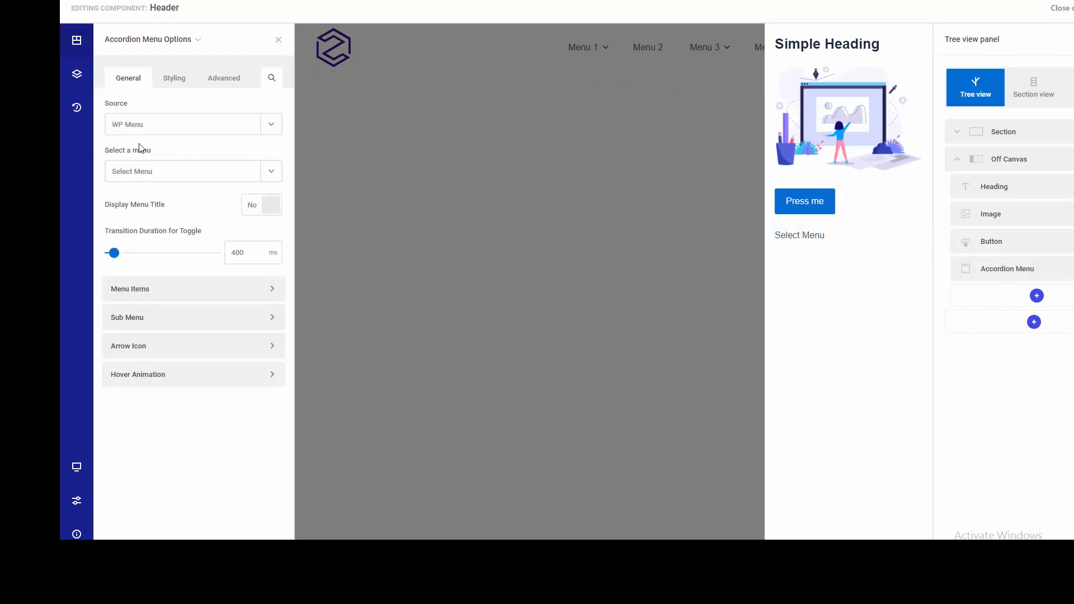
left_click(182, 171)
left_click(124, 208)
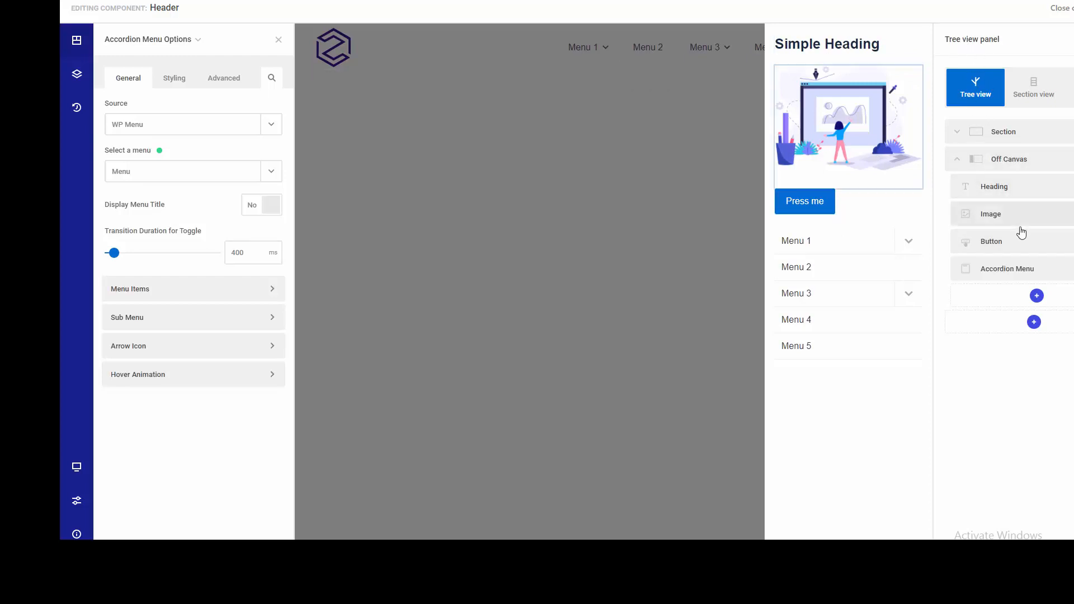
- Try placing the button above the image in the Off Canvas panel, and move it back below the image
left_click_drag(1001, 246, 1004, 207)
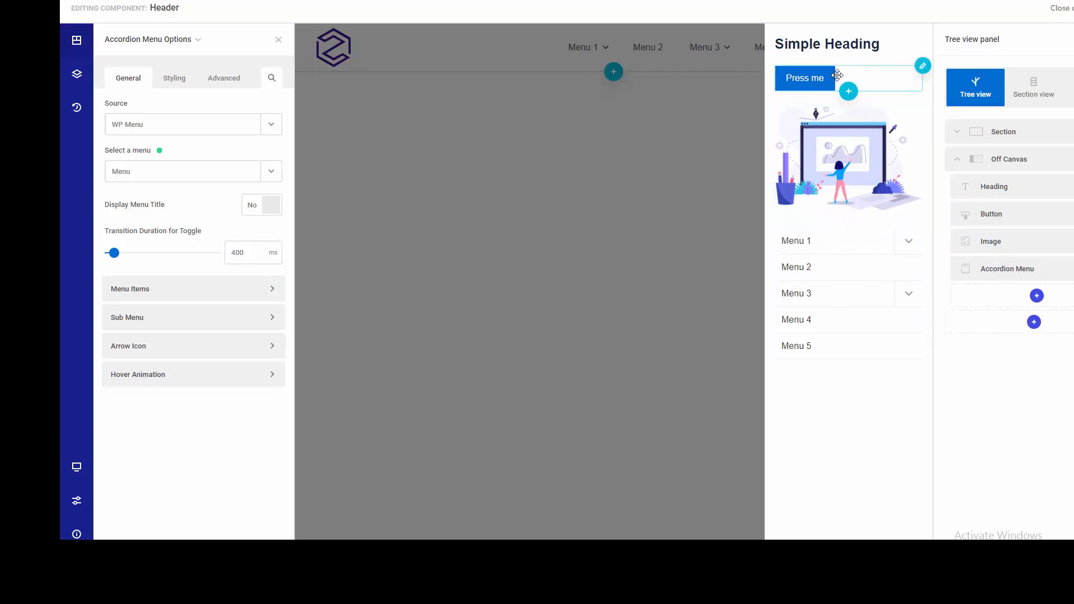
left_click_drag(821, 72, 843, 195)
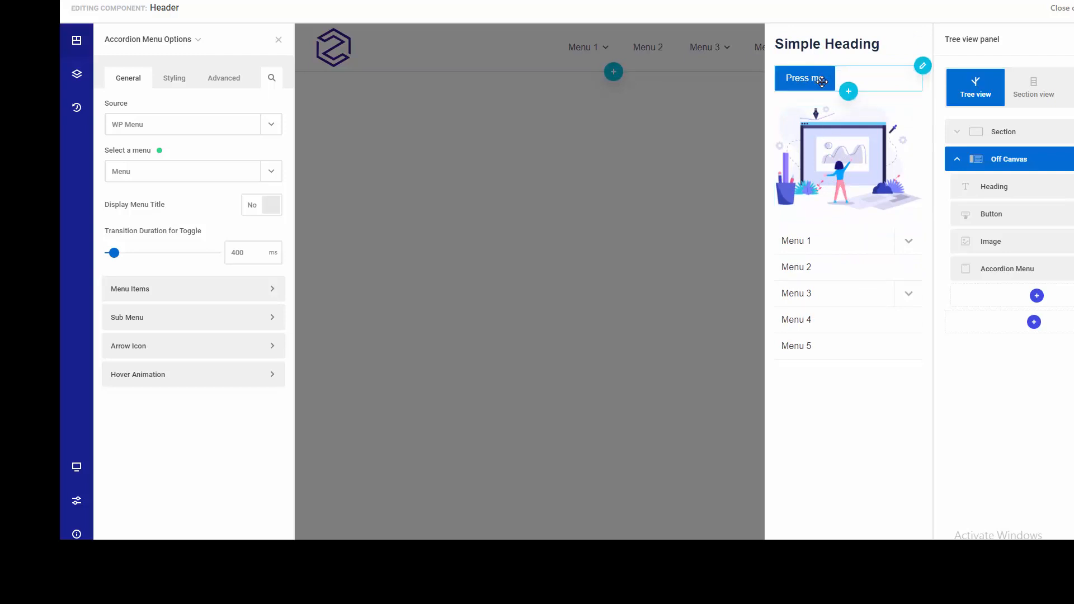
left_click_drag(822, 77, 847, 191)
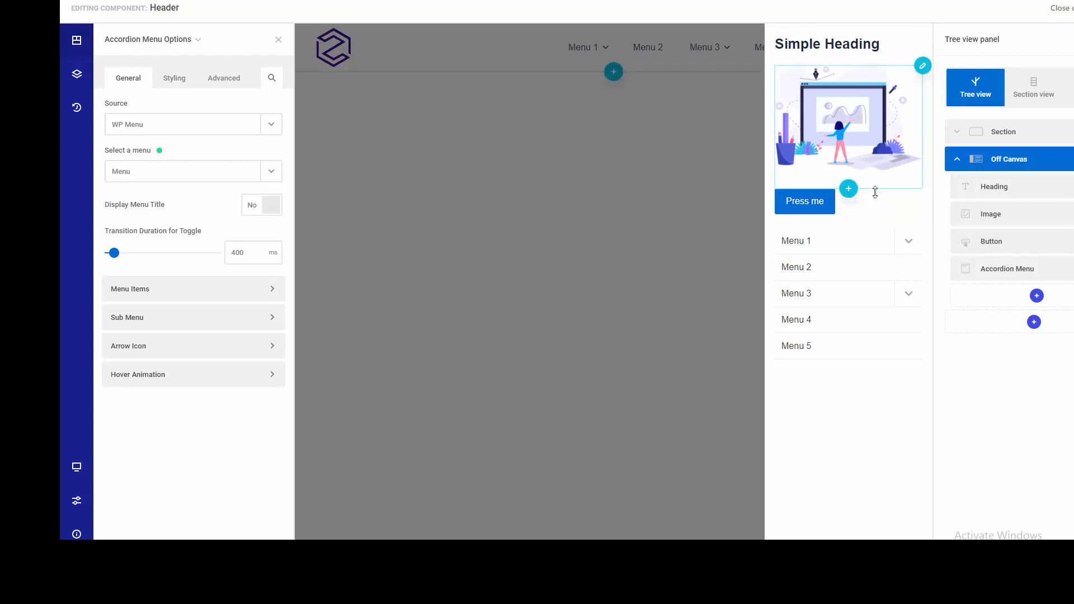
- Set the Off Canvas trigger selector to #open-panel and turn on Disable Builder Preview
left_click(127, 64)
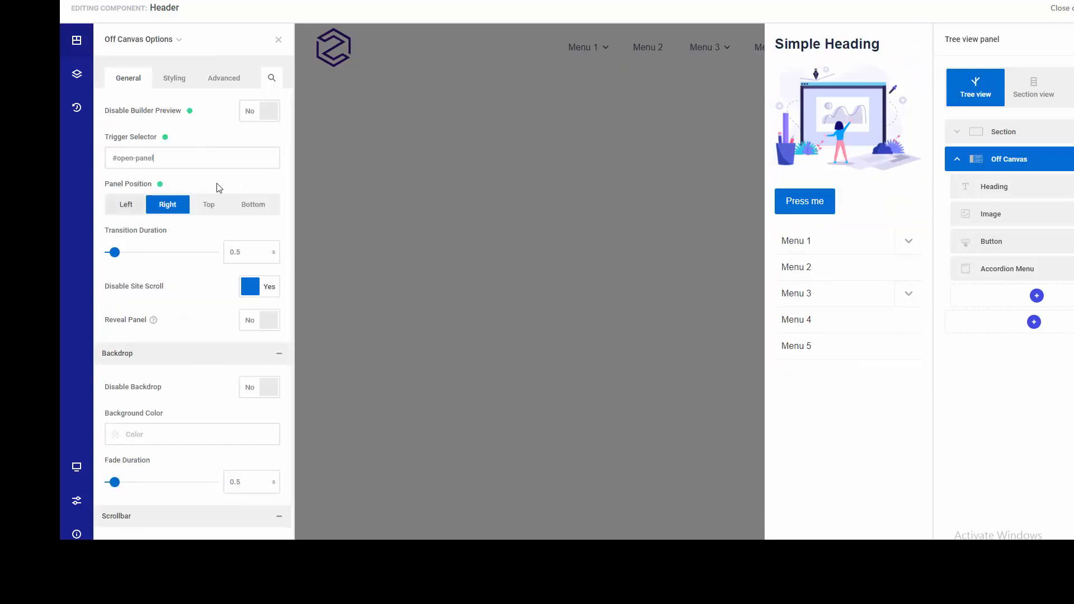
left_click(246, 112)
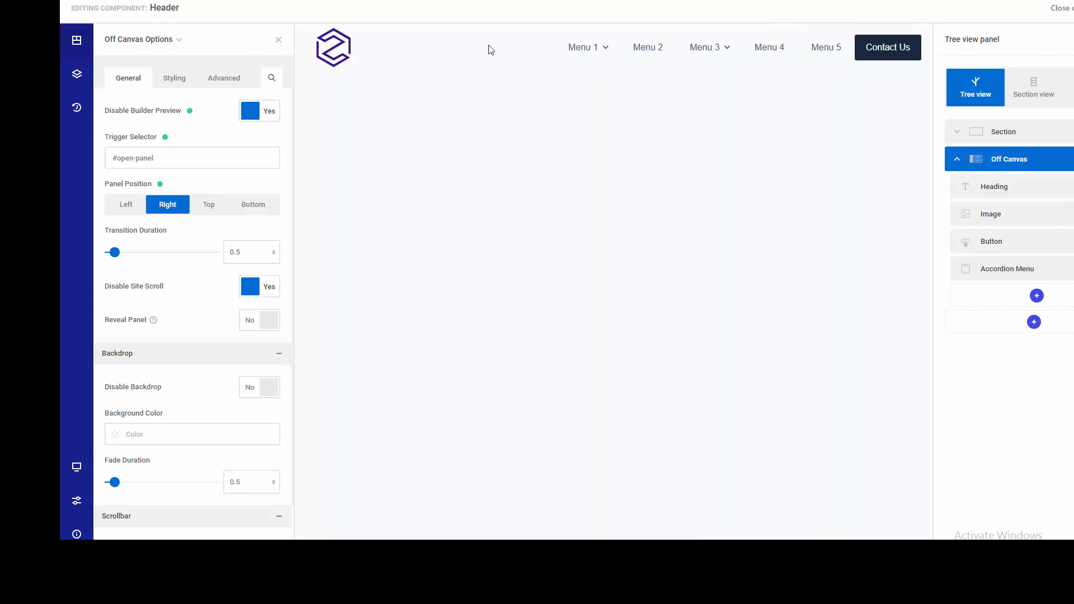
- Check the element unique id in the advanced options of the header's Contact Us button
left_click(881, 42)
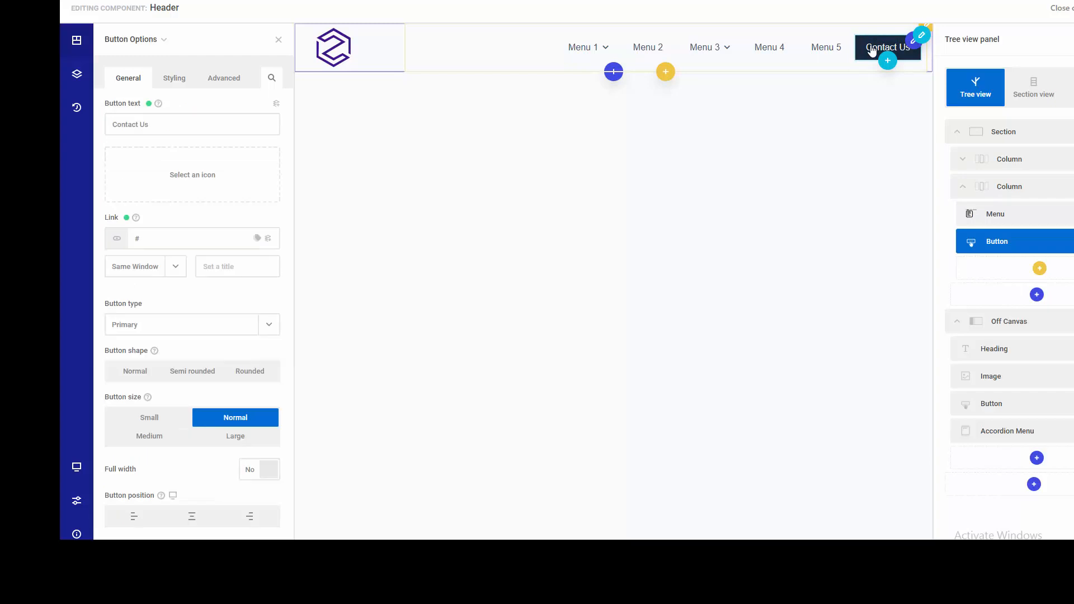
left_click(225, 81)
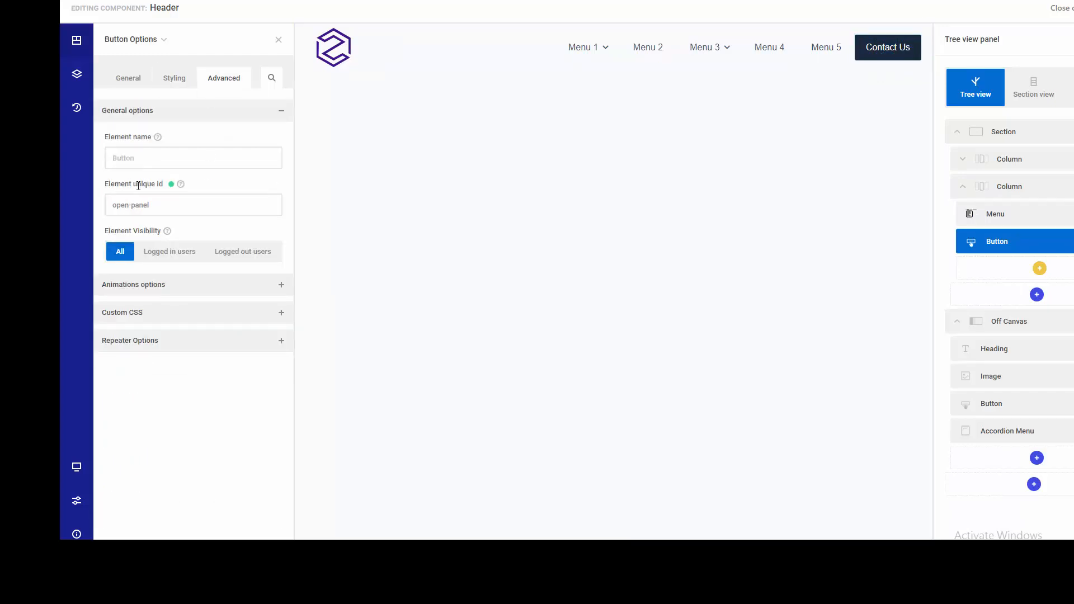
- Copy the Contact Us button's unique id and use it in the Off Canvas trigger selector as #open-panel
left_click_drag(147, 207, 109, 207)
key("ctrl+c")
right_click(1009, 328)
left_click(1016, 226)
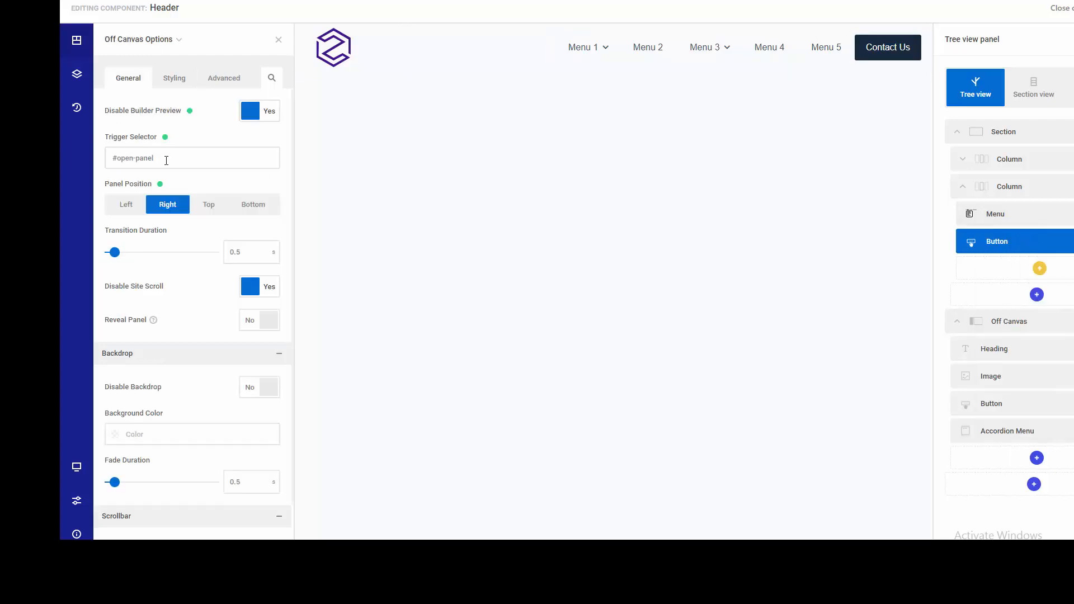
left_click_drag(157, 160, 120, 161)
key("ctrl+v")
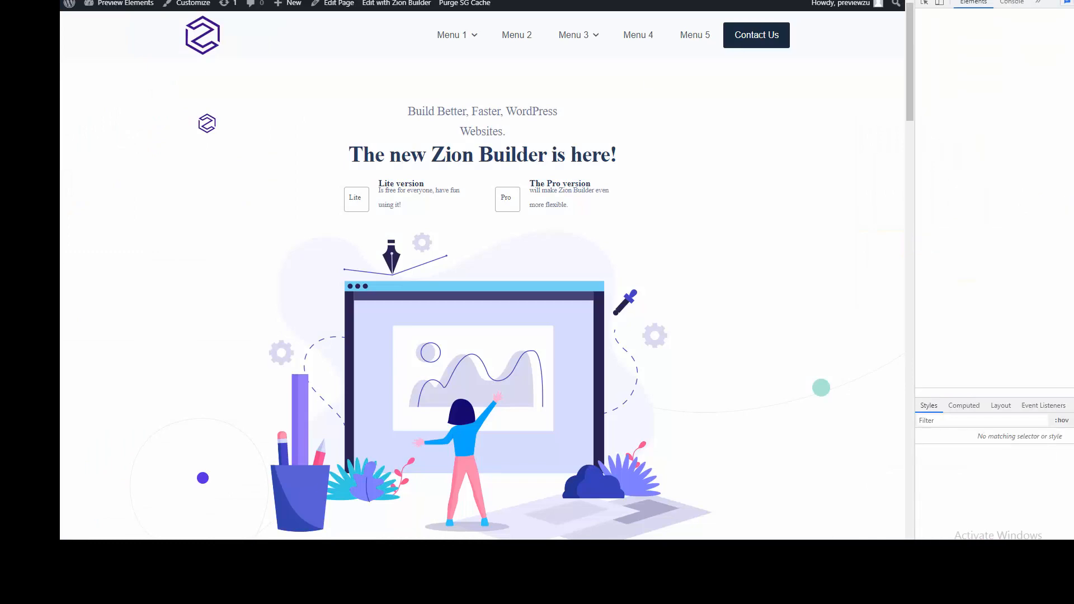
- On the live page, purge the SG cache and test the Contact Us panel, expanding Menu 1 and Sub Menu 1, reopening it and closing it
key("F12")
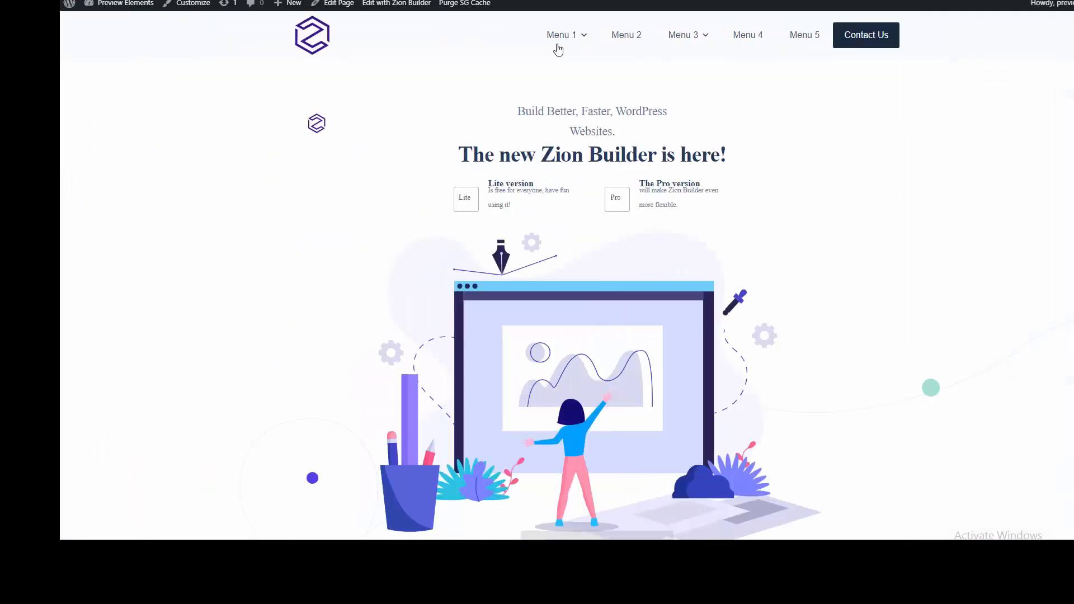
left_click(473, 4)
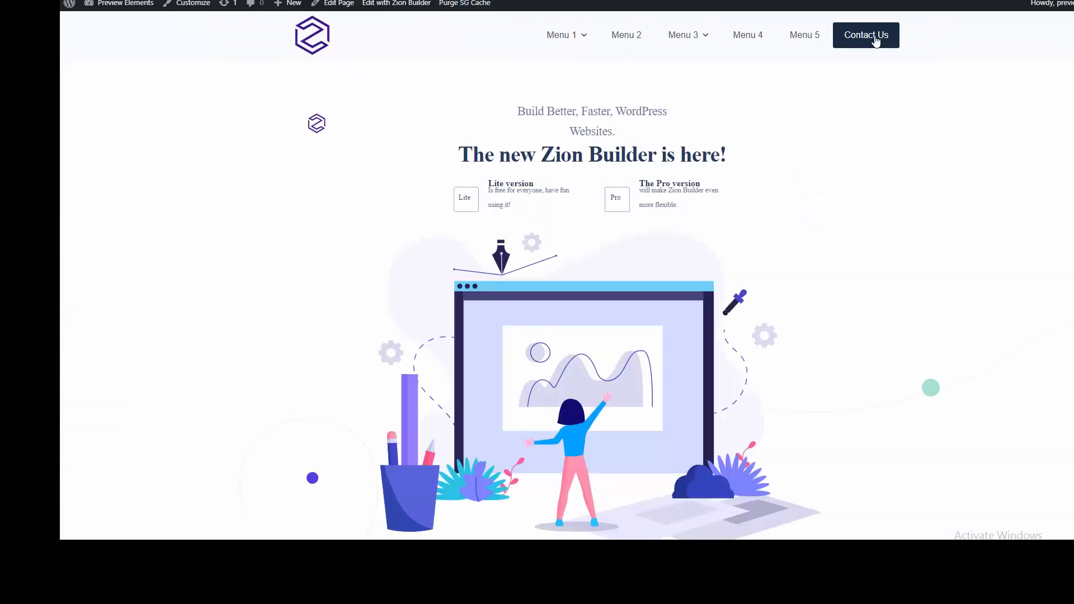
left_click(876, 41)
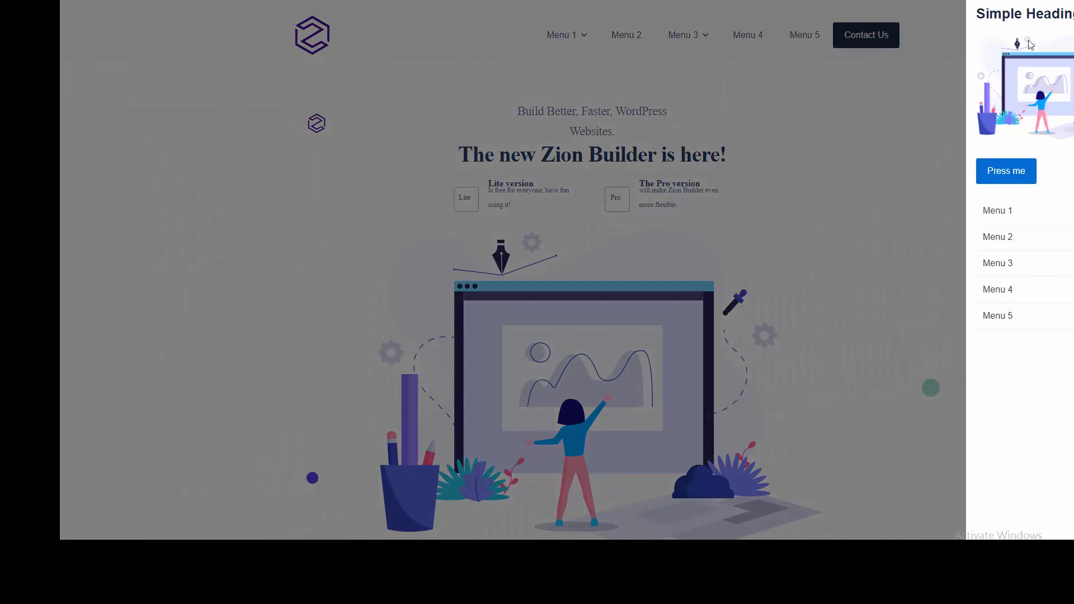
left_click(1001, 210)
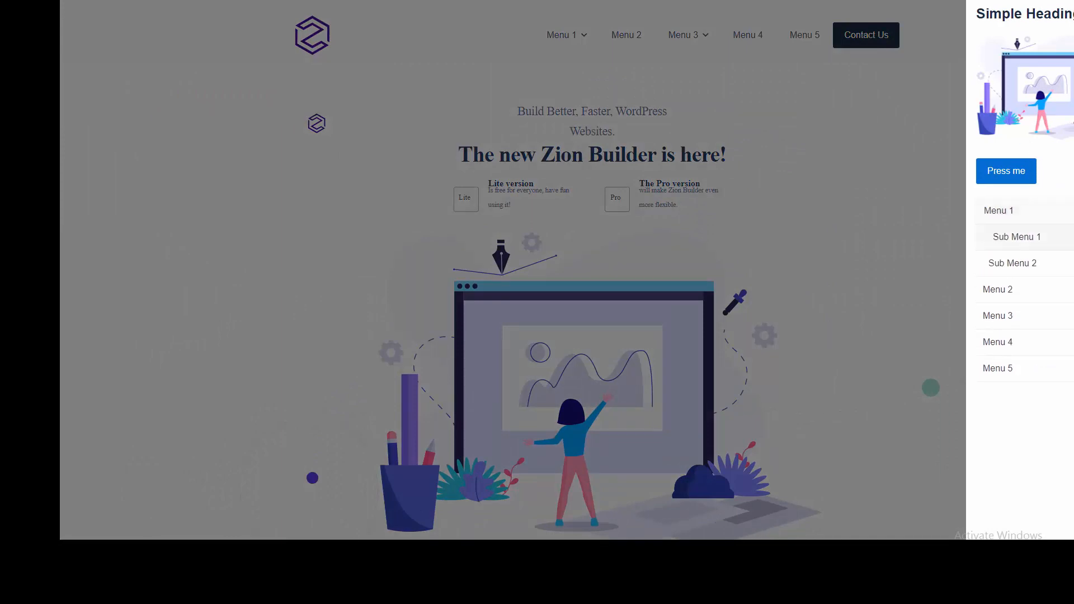
left_click(1016, 236)
left_click(904, 233)
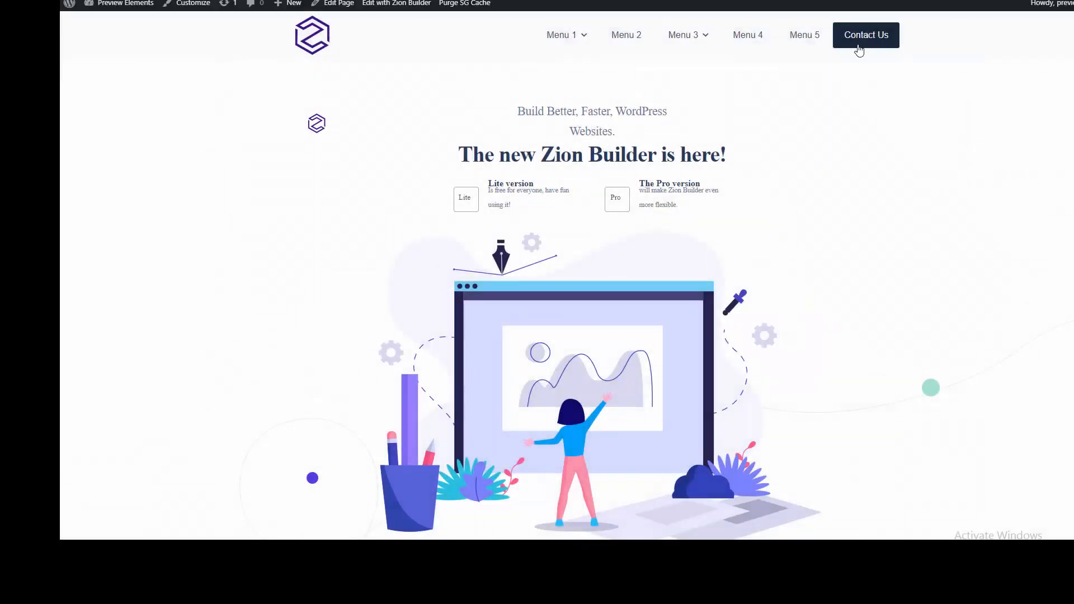
left_click(857, 43)
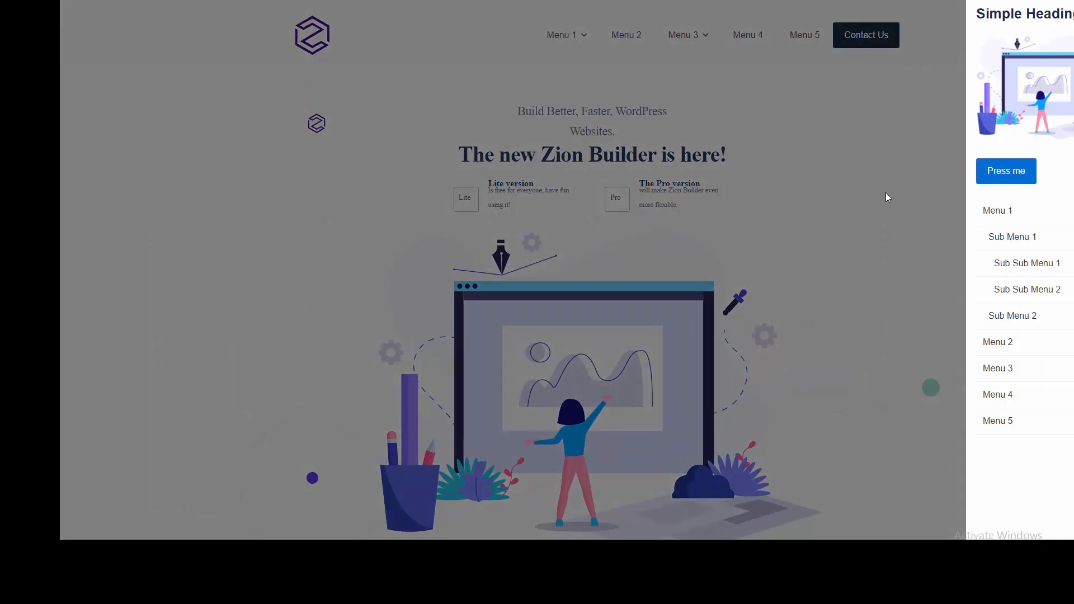
left_click(888, 197)
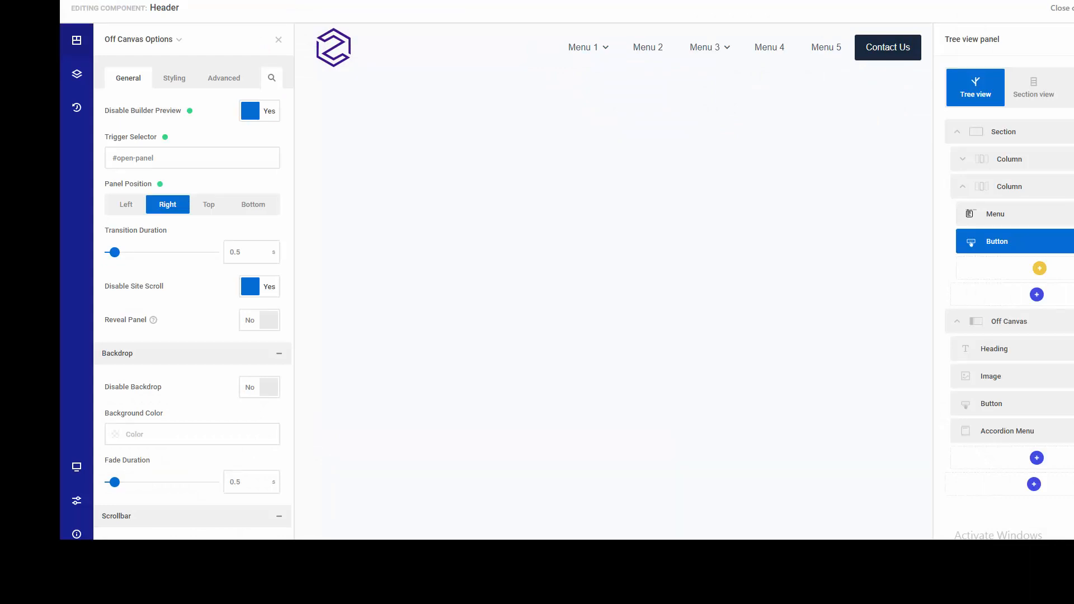
left_click(182, 84)
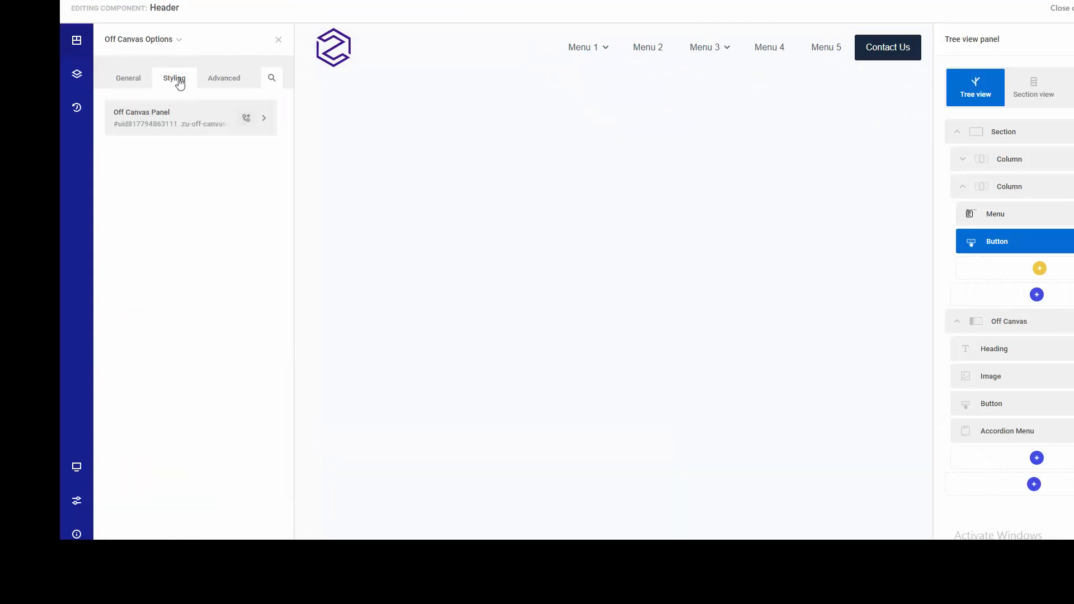
left_click(153, 115)
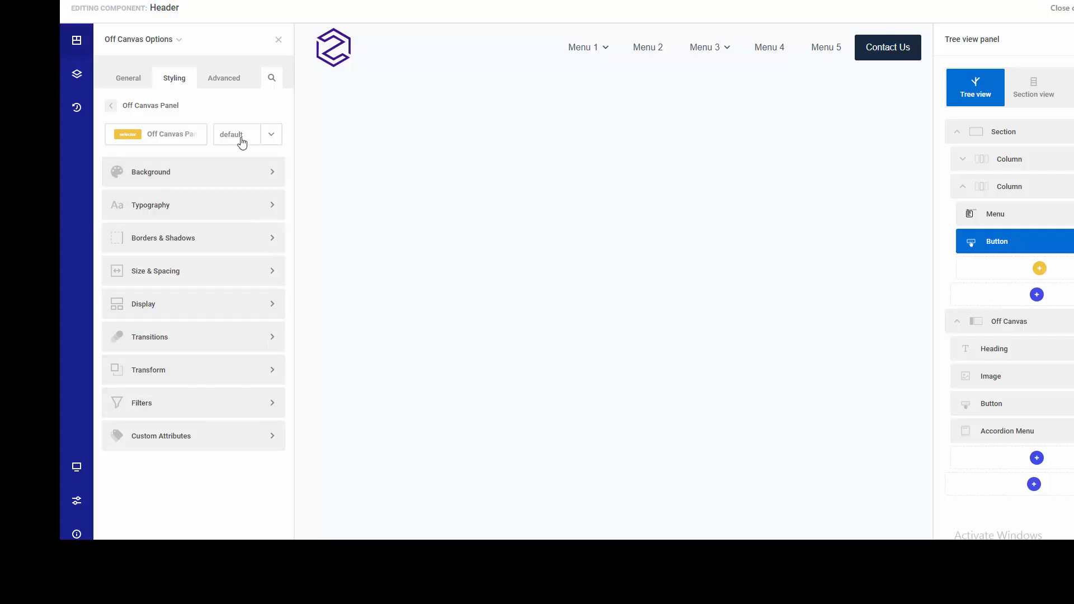
left_click(152, 112)
left_click(131, 81)
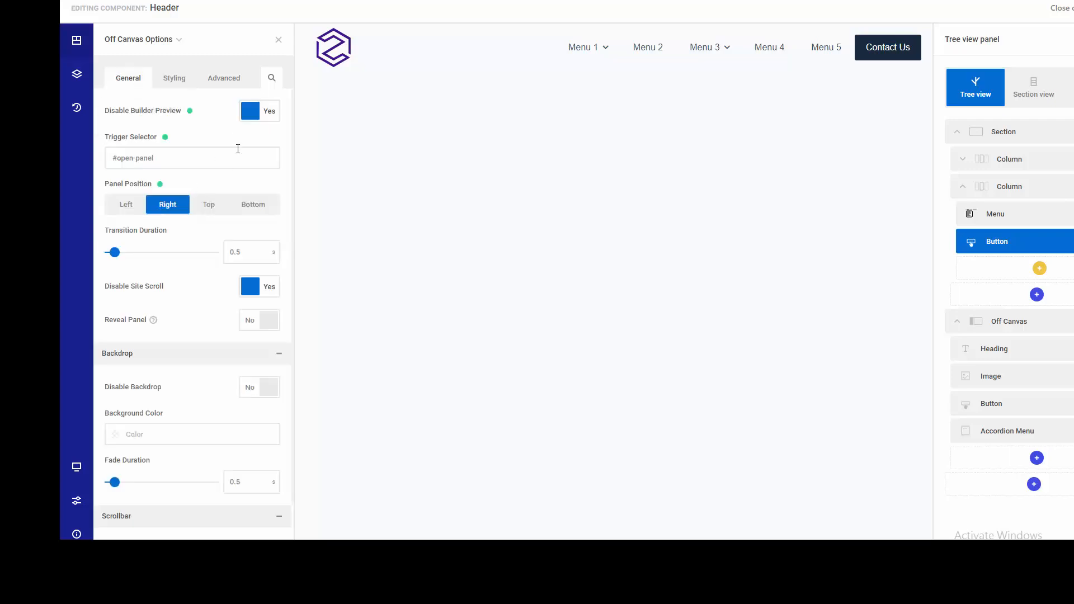
- Turn off Disable Builder Preview, and try a 450px width for the Off Canvas panel before reducing it to 259px
left_click(262, 115)
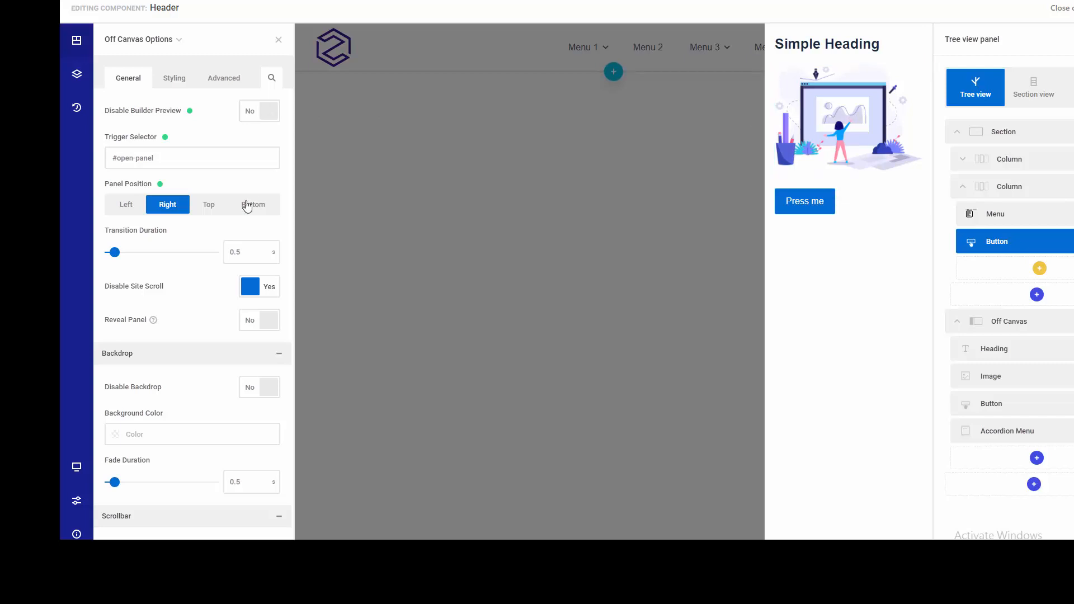
left_click(174, 81)
left_click(179, 132)
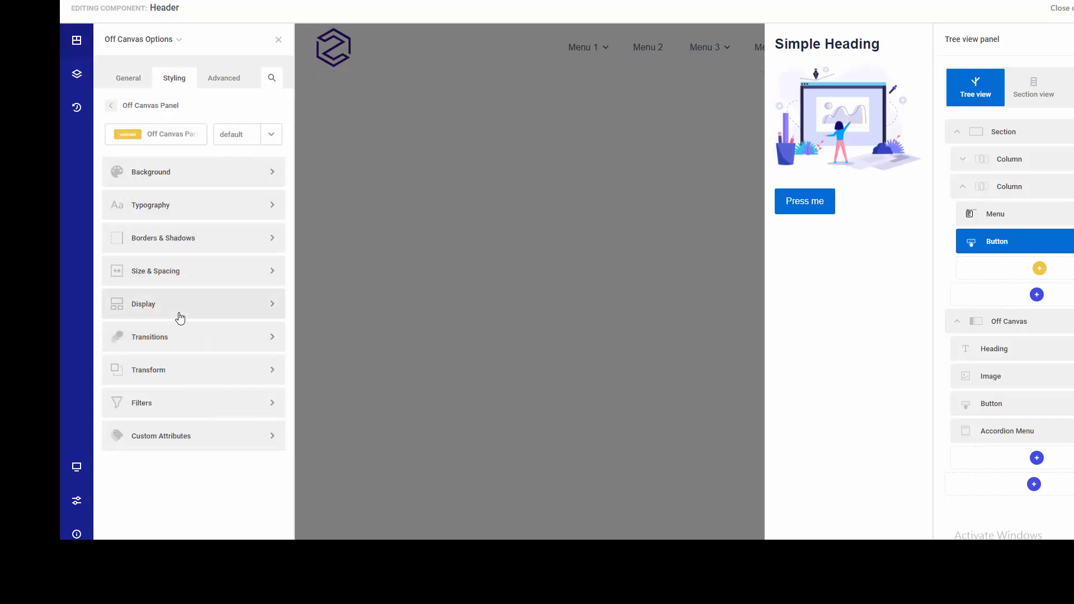
left_click(186, 271)
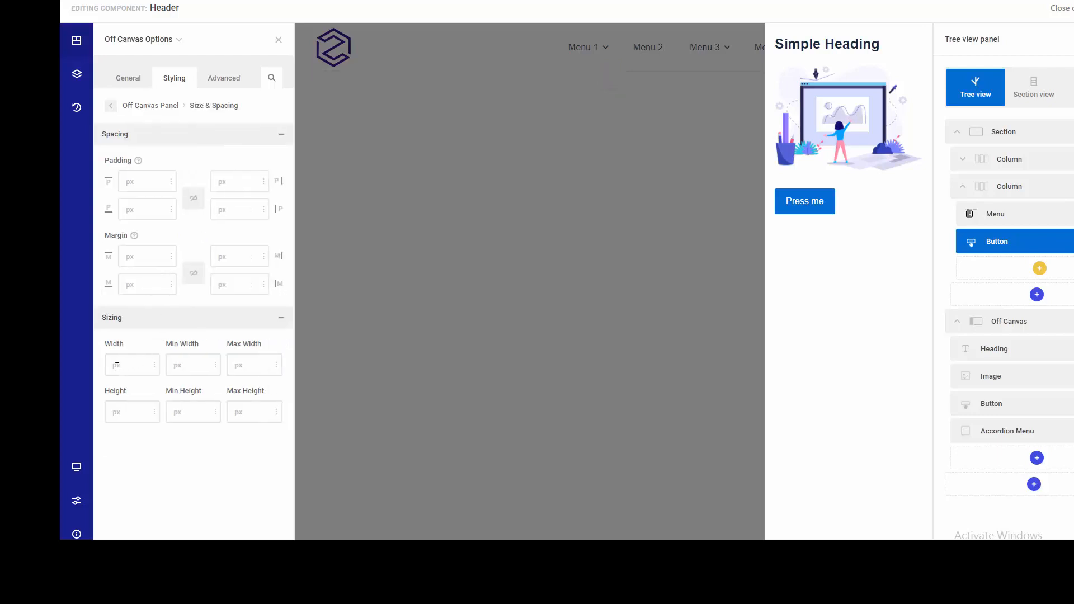
left_click(117, 366)
type("450")
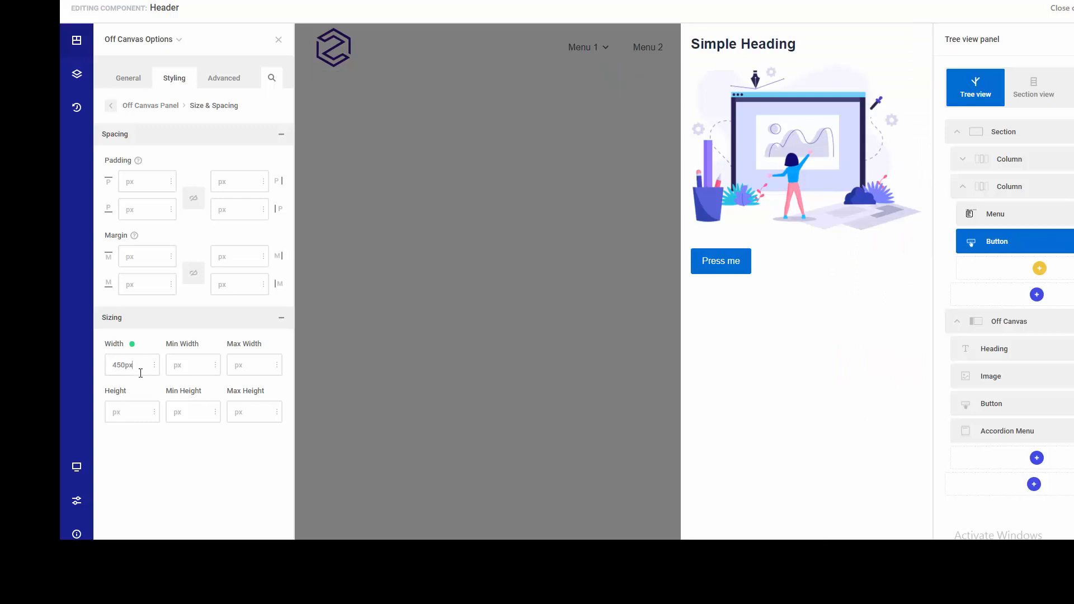
left_click_drag(140, 373, 148, 477)
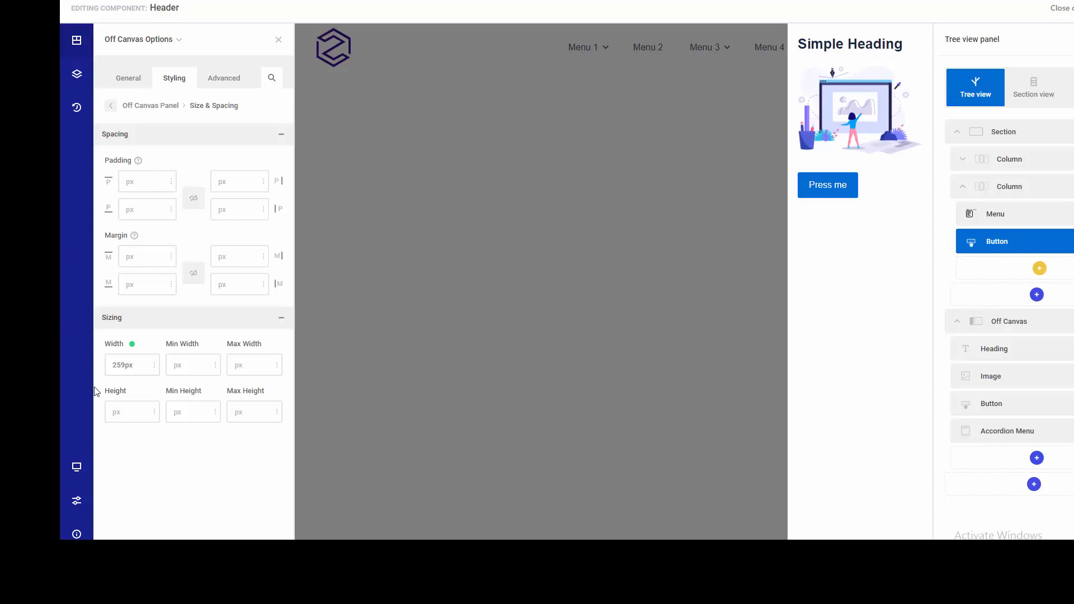
- Open the choice of responsive device views for the Off Canvas panel's sizing
left_click(78, 469)
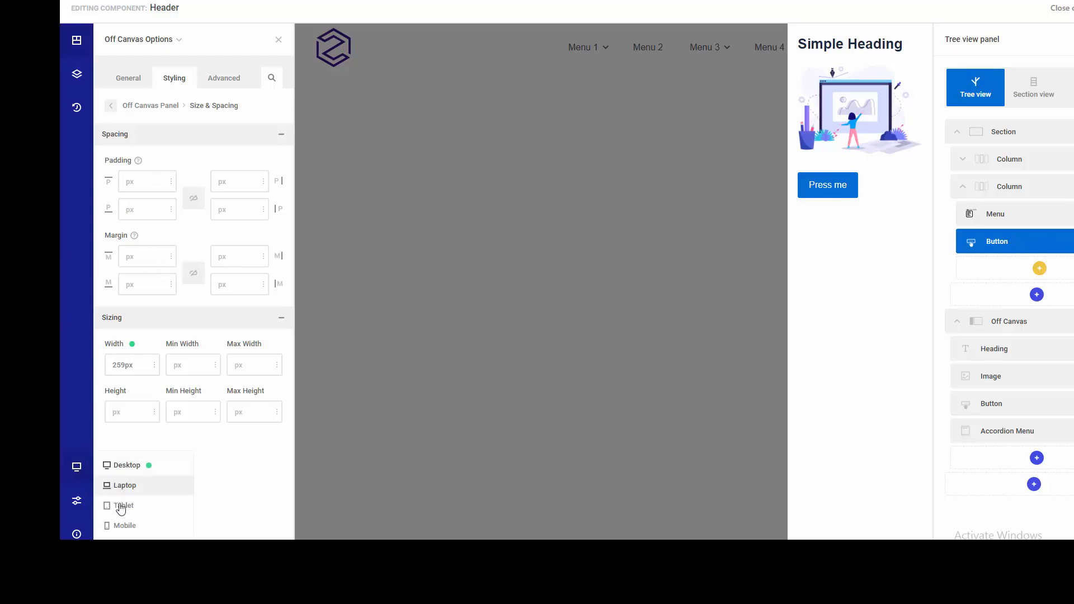